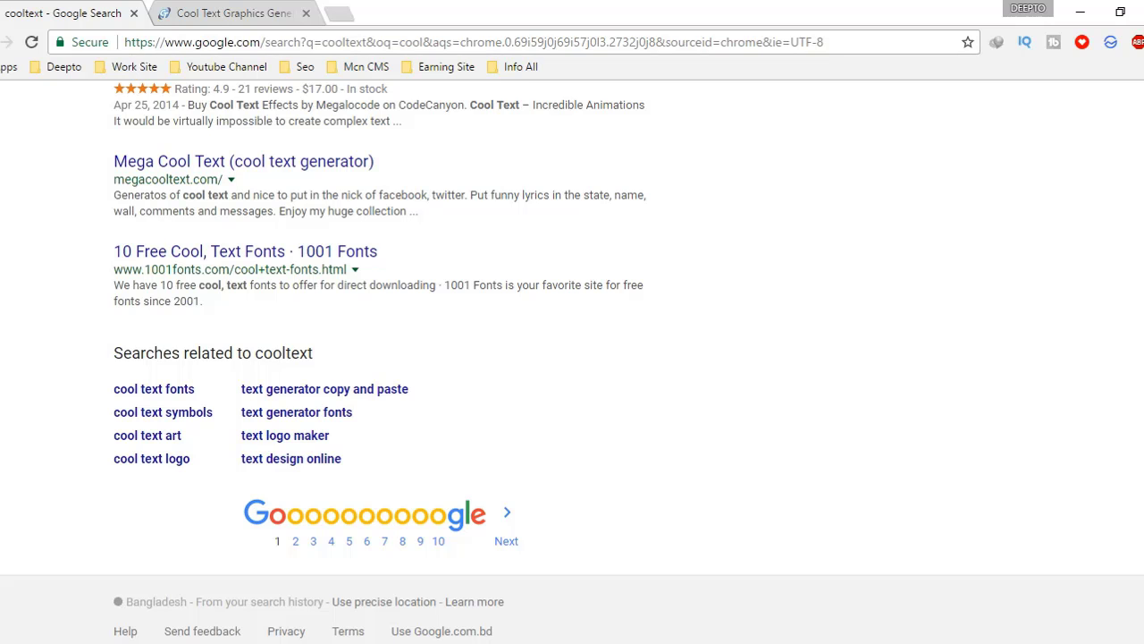
Switch to the Cool Text site and browse the available logo text styles, previewing several designs
scroll(572, 357, "up", 15)
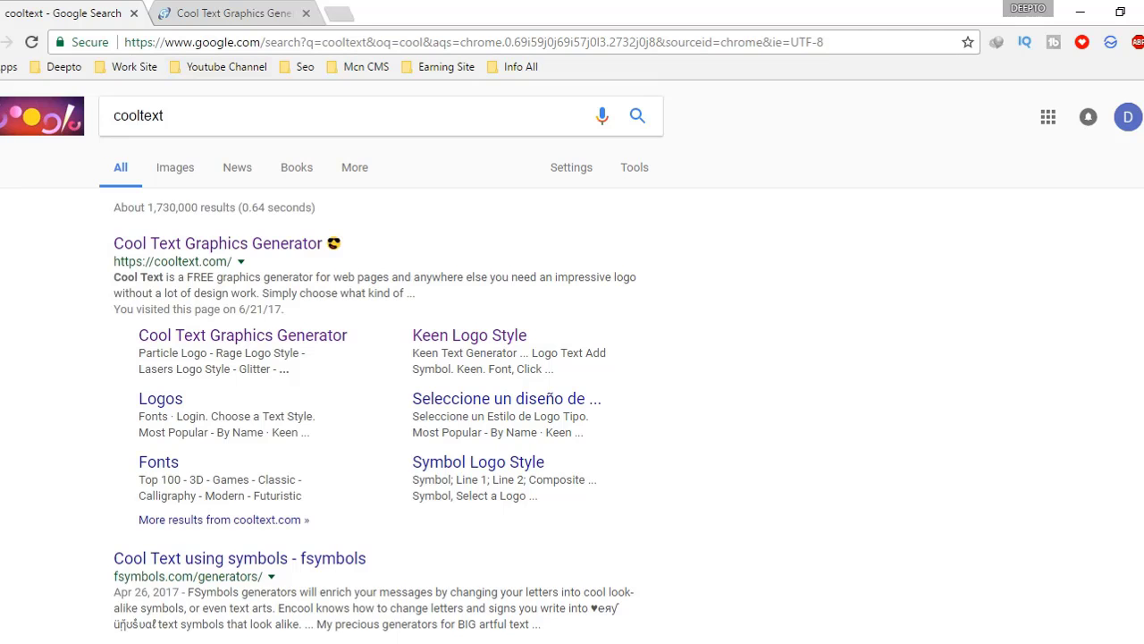
key("ctrl+Tab")
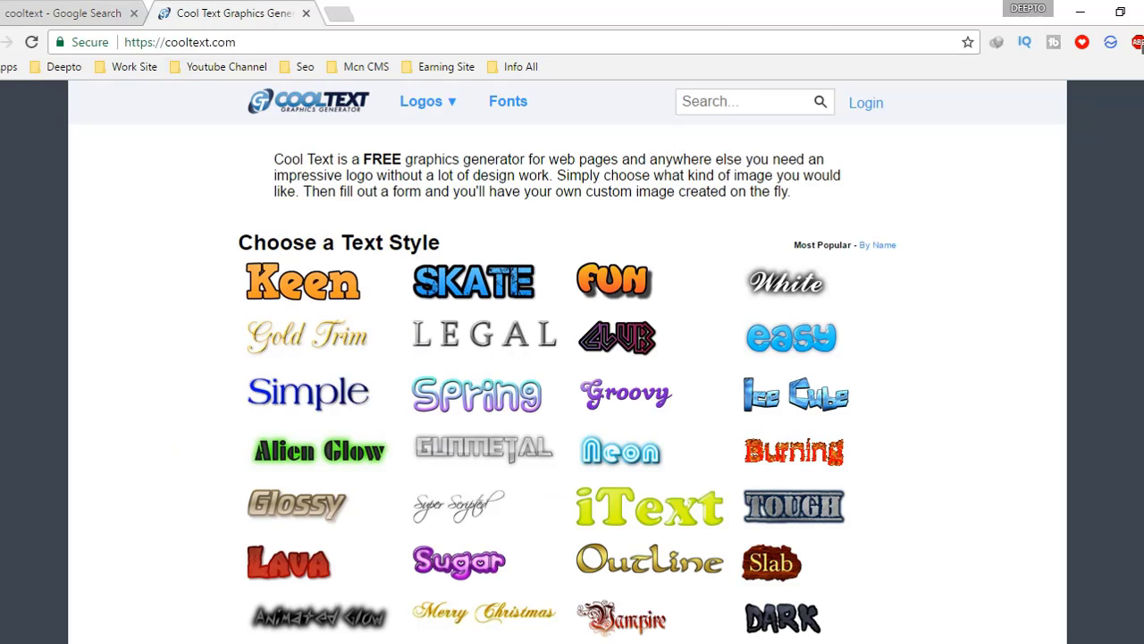
mouse_move(427, 101)
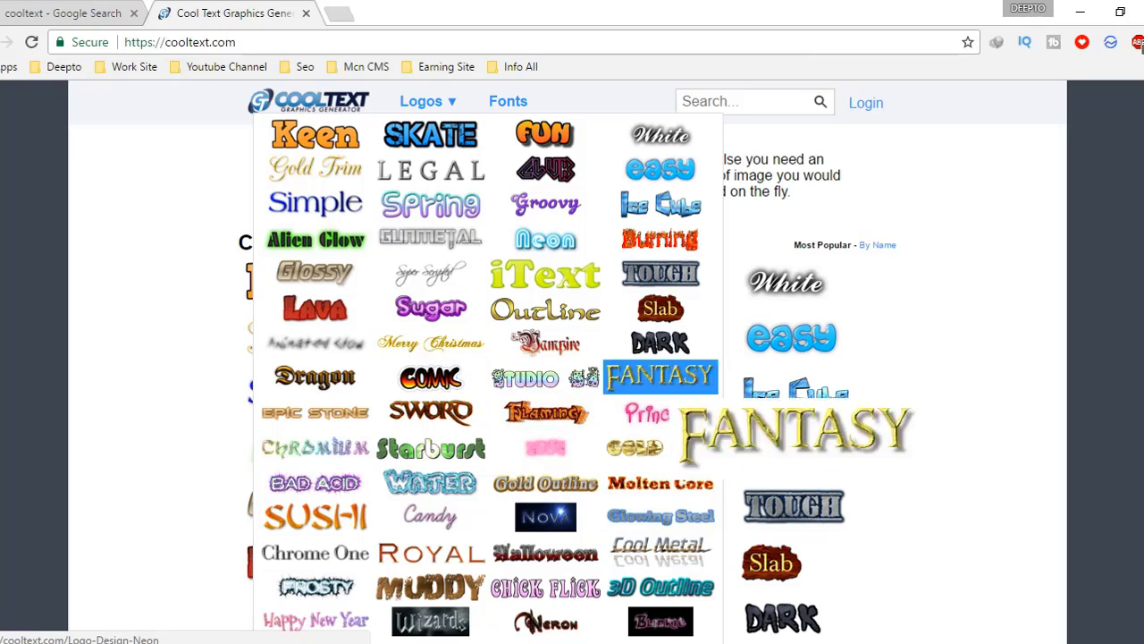
scroll(545, 399, "down", 6)
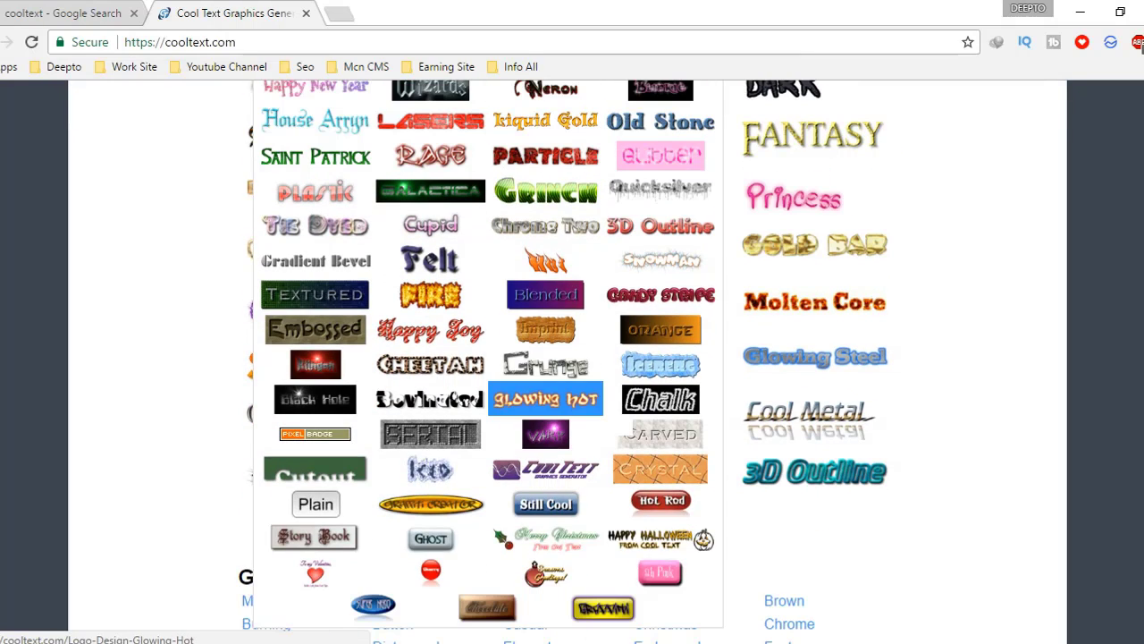
mouse_move(430, 294)
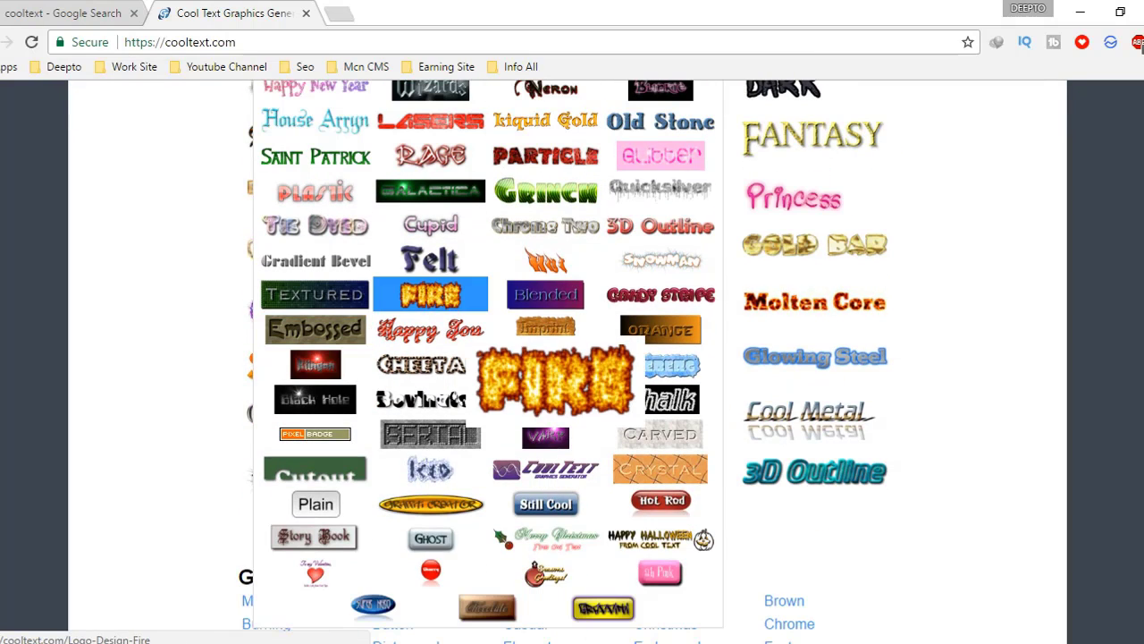
mouse_move(318, 248)
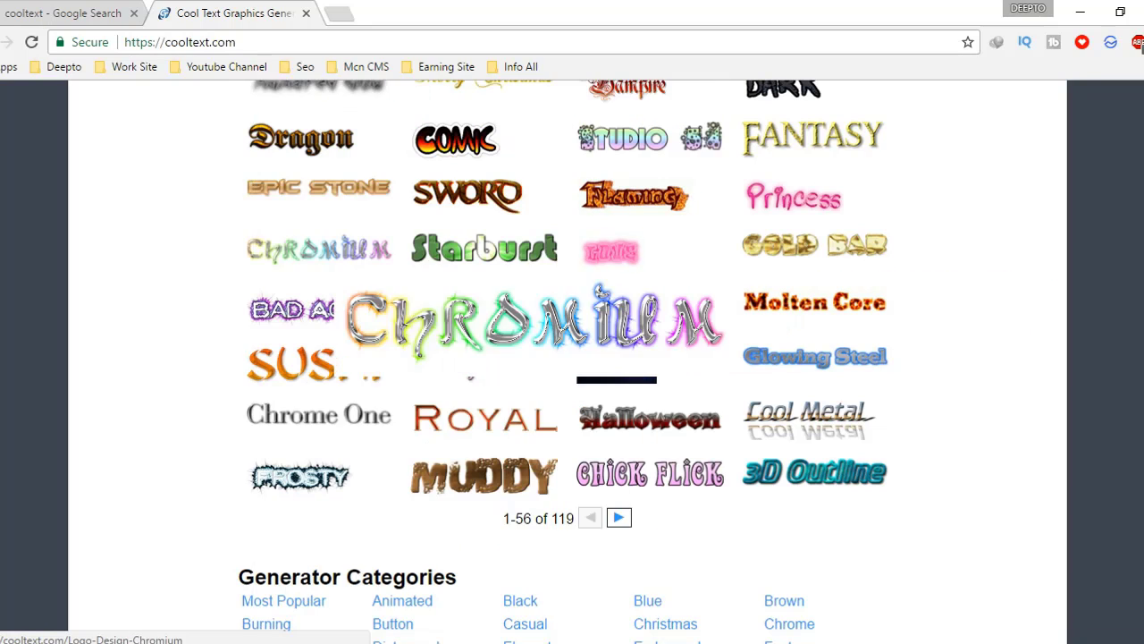
mouse_move(809, 420)
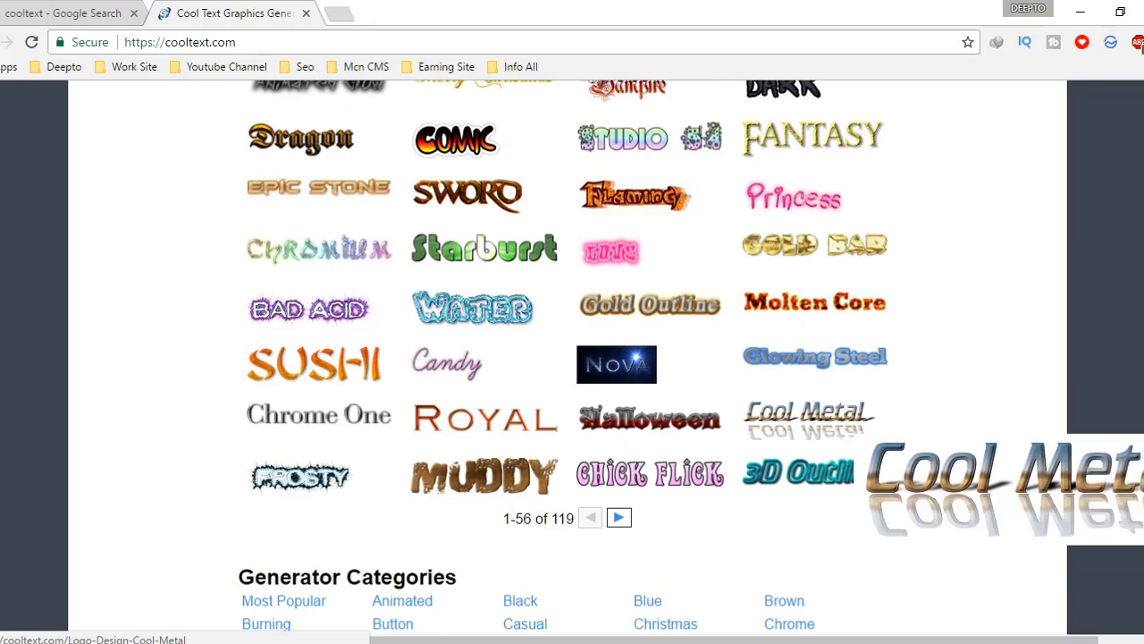
scroll(626, 403, "down", 3)
scroll(537, 385, "up", 6)
mouse_move(607, 250)
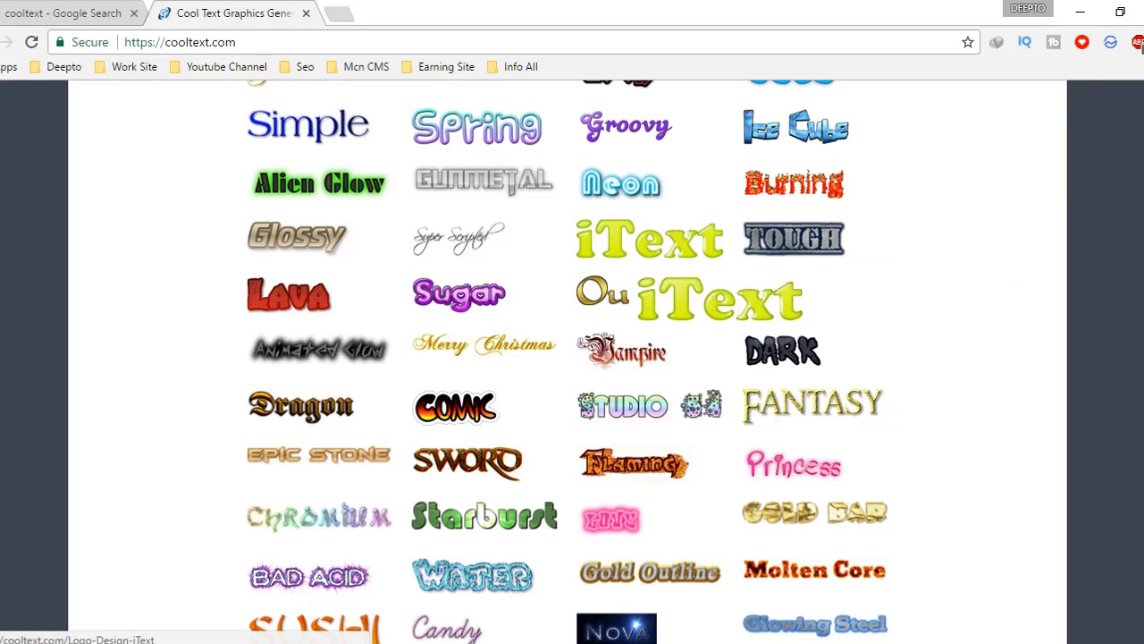
scroll(626, 250, "up", 3)
mouse_move(358, 299)
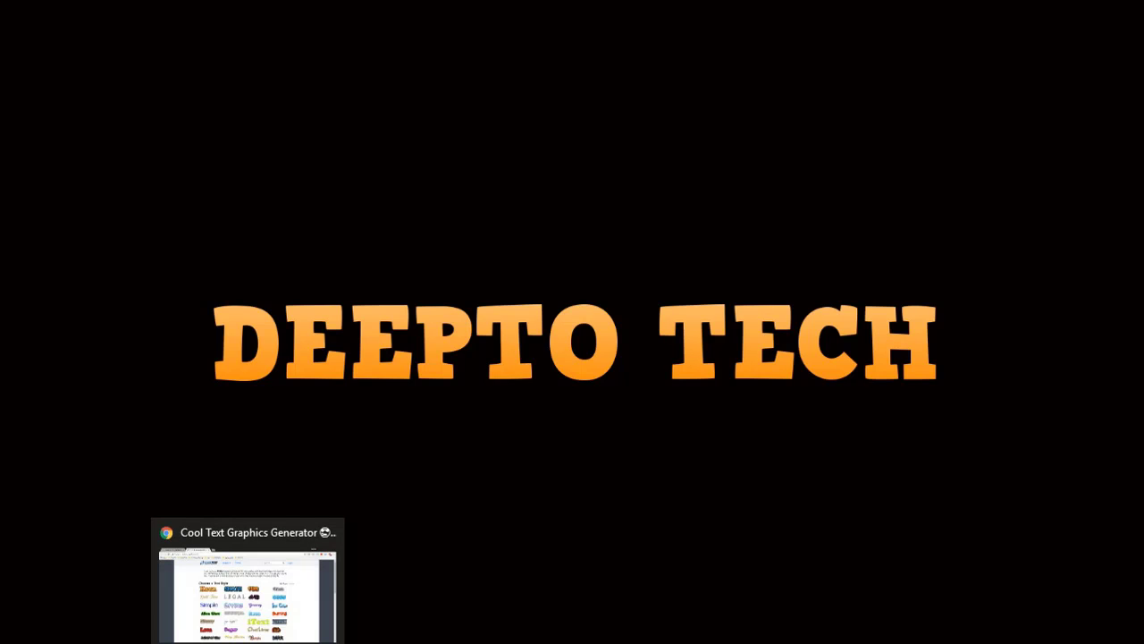
Choose the Skate text style and set the logo text to DEEPTO TECH
left_click(248, 590)
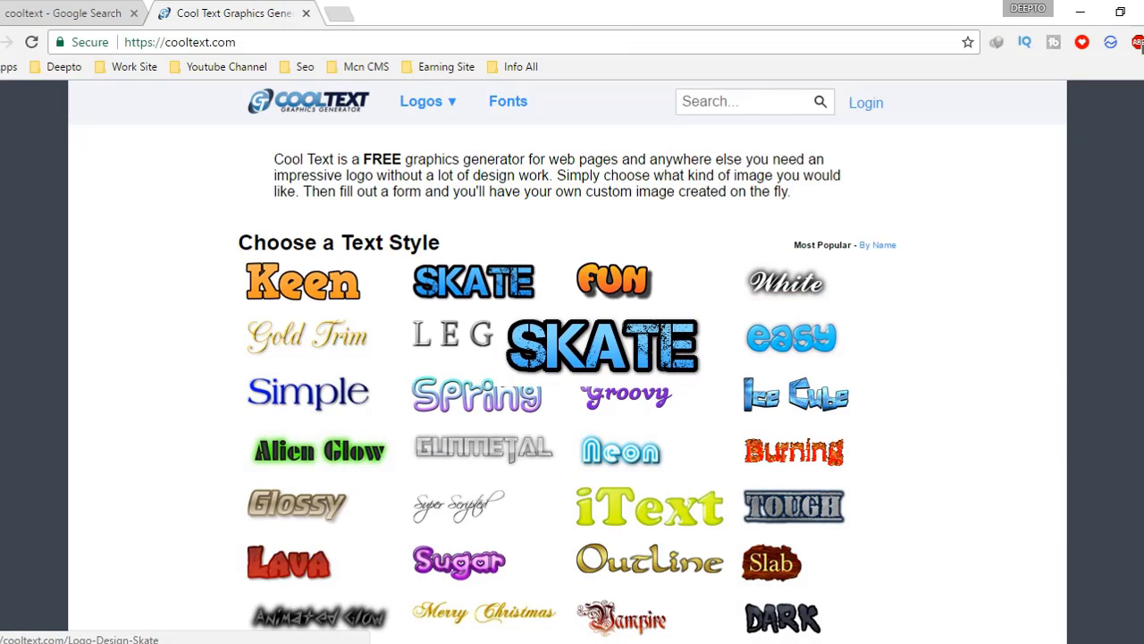
left_click(473, 286)
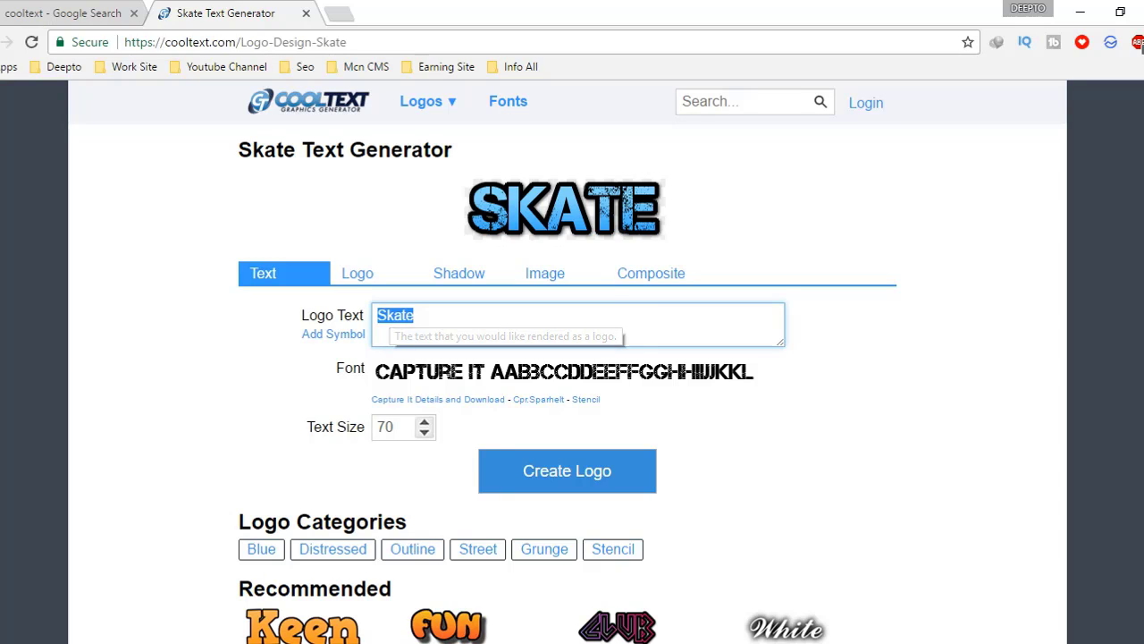
type("DEEP")
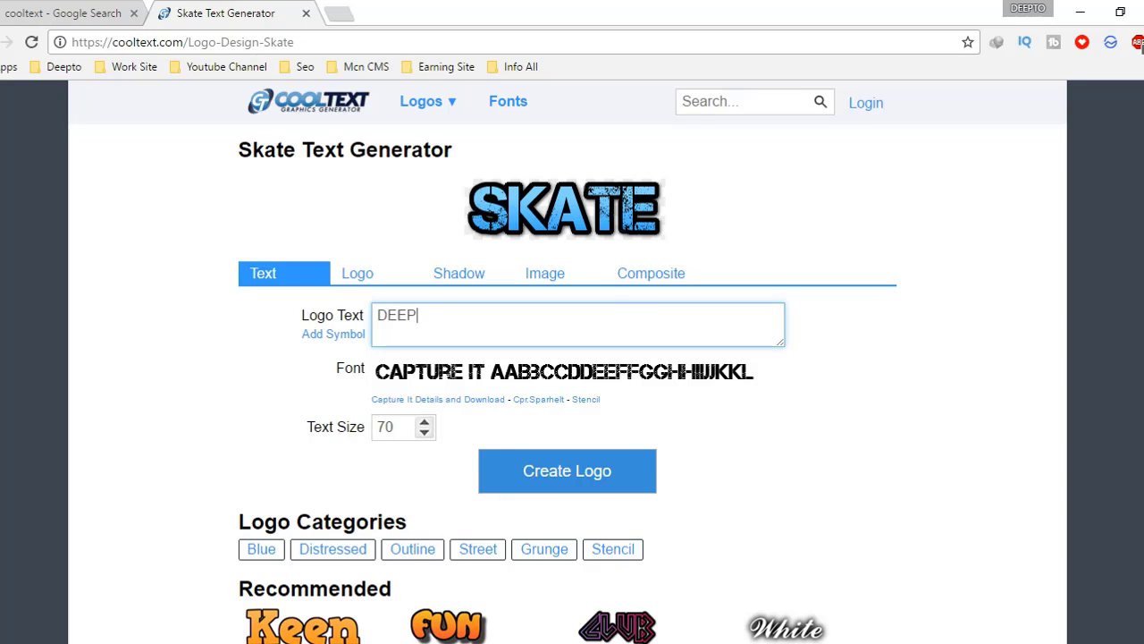
type("TO ")
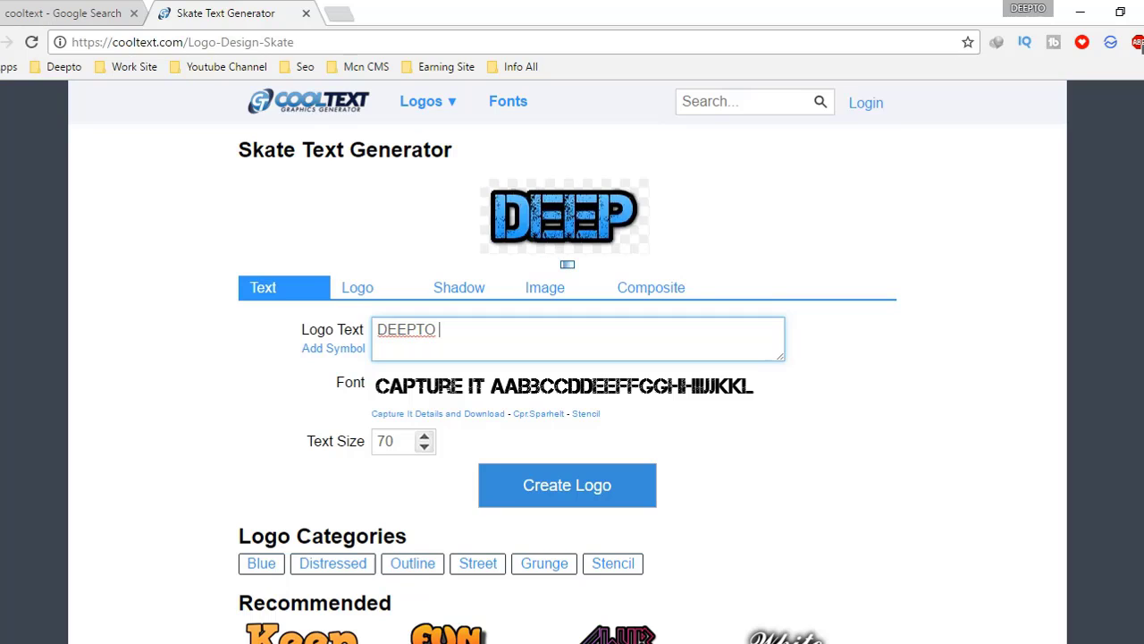
type("TECH")
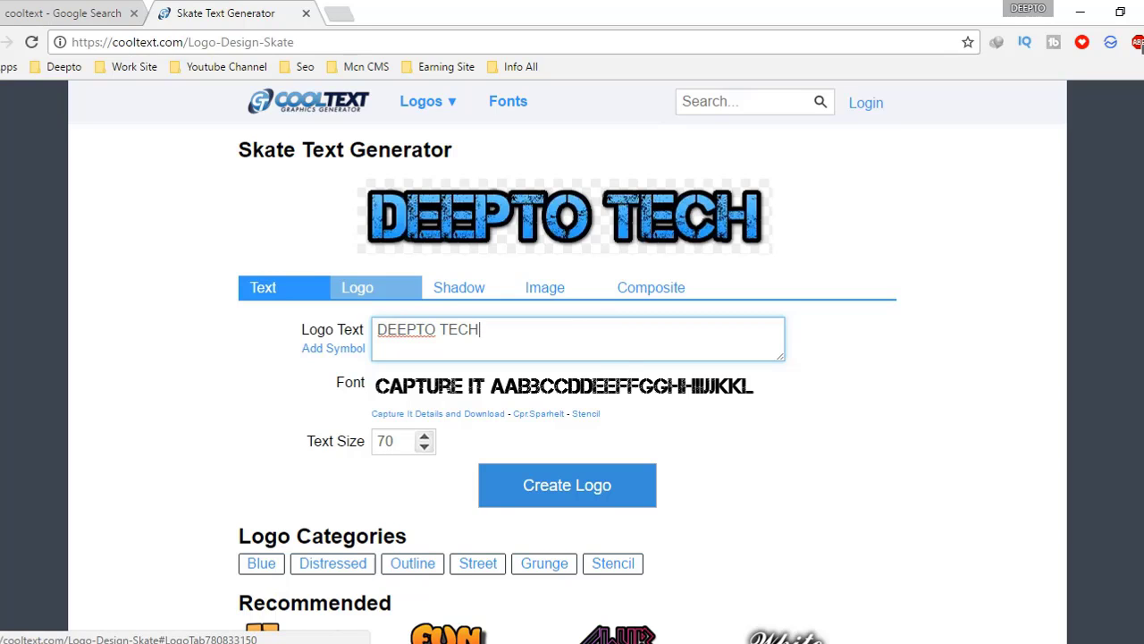
Go through the logo and shadow settings to the image settings and turn off automatic width and height
left_click(358, 287)
left_click(459, 287)
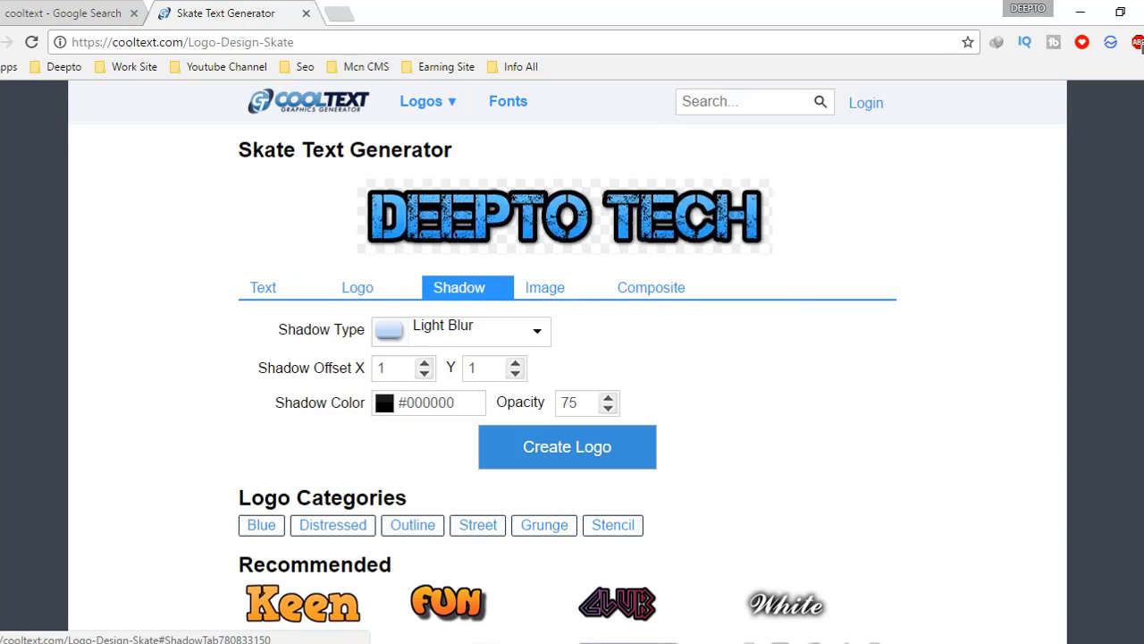
left_click(545, 287)
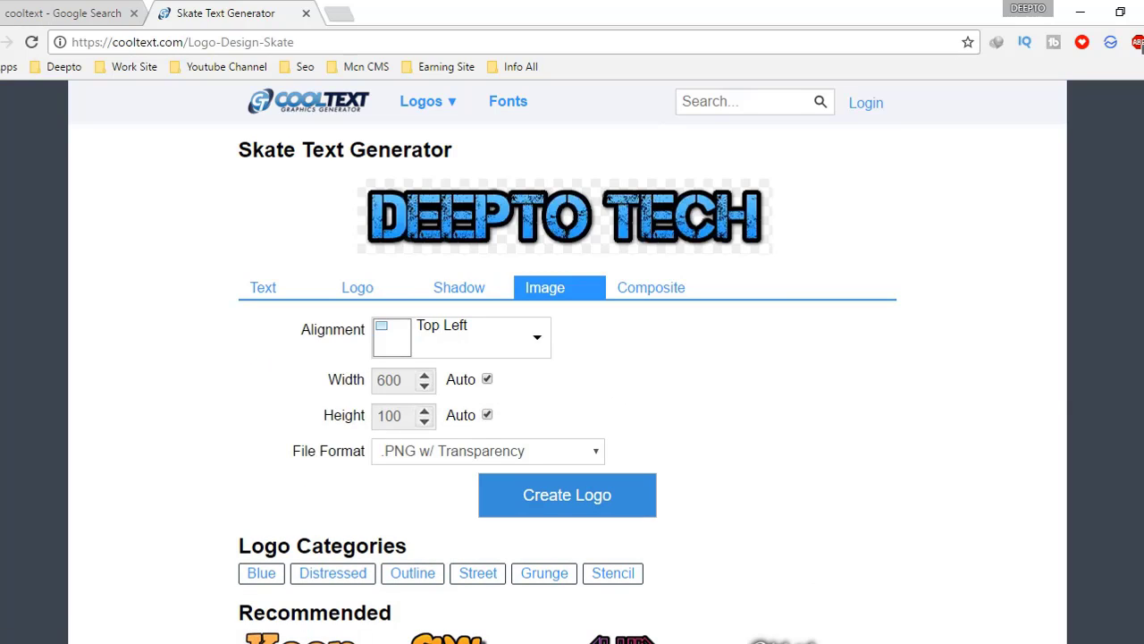
left_click(488, 379)
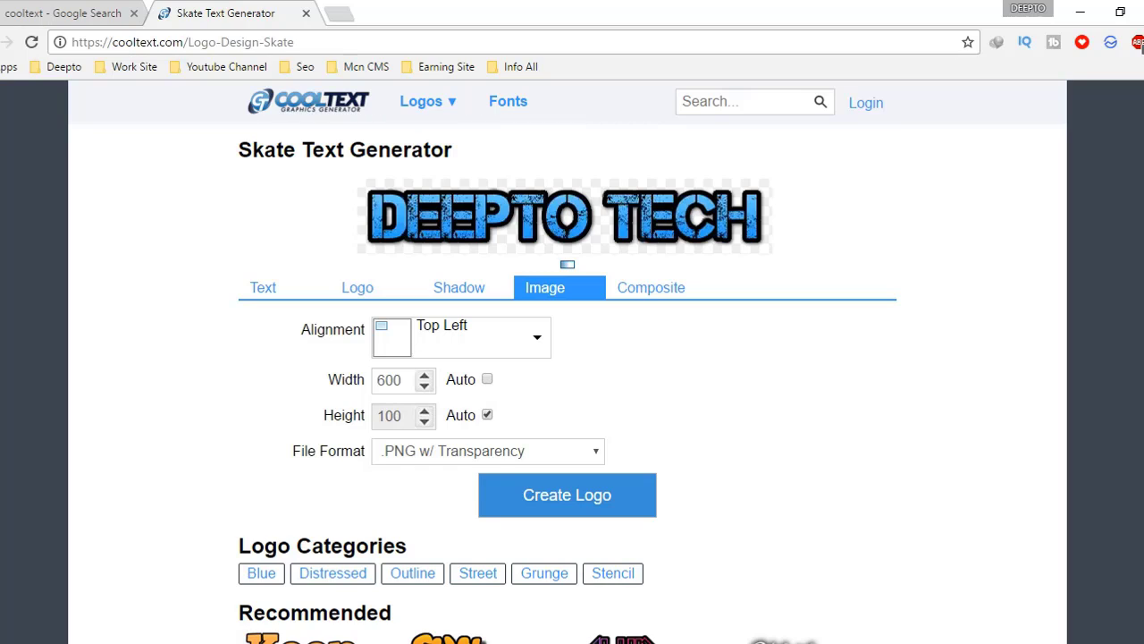
left_click(488, 415)
Set the logo image's width to 1920 and its height to 1000
left_click(400, 380)
double_click(393, 380)
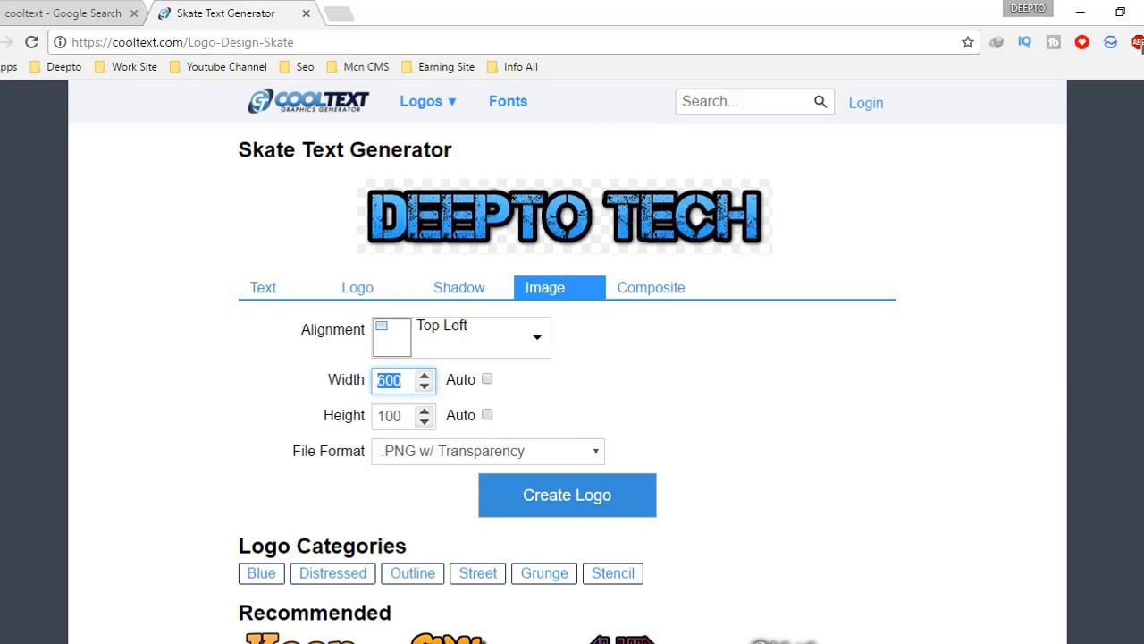
type("1920")
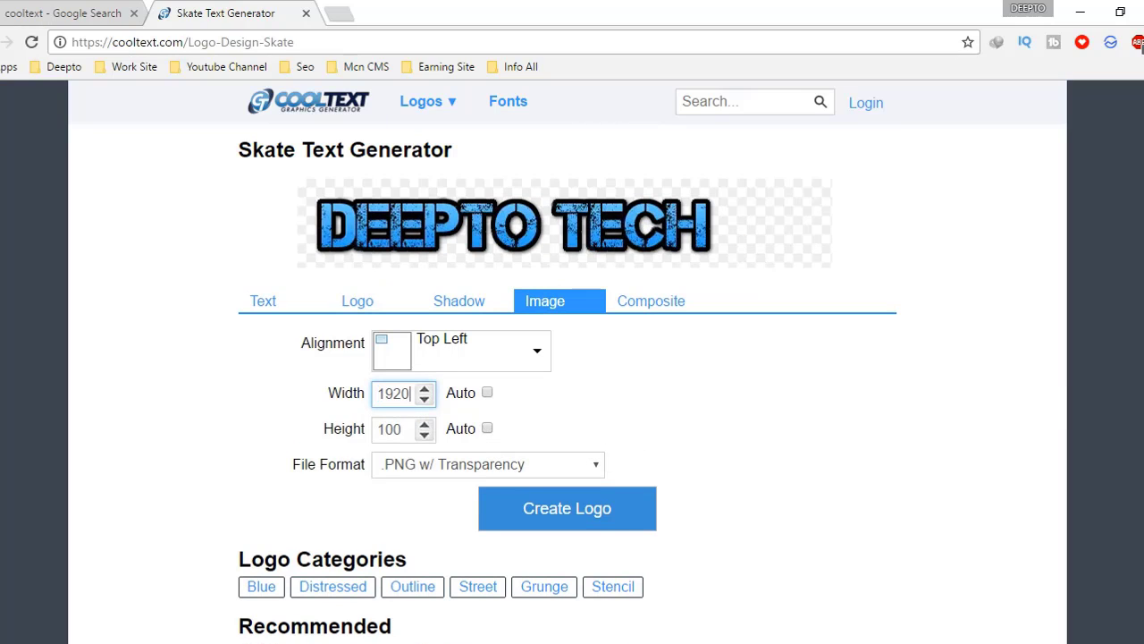
double_click(391, 429)
type("1")
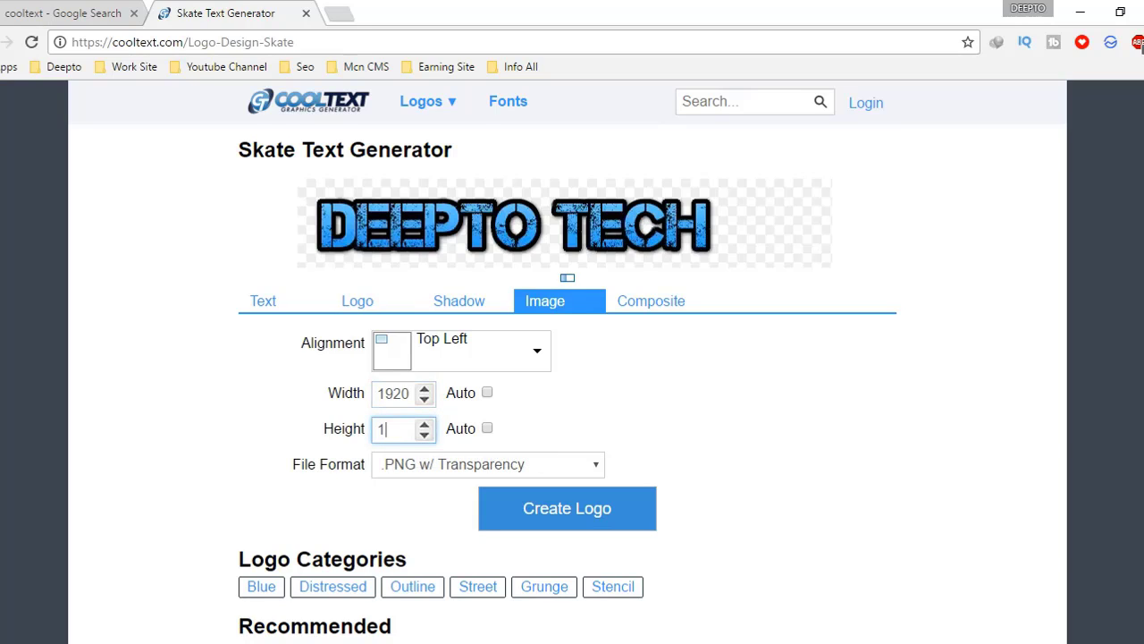
type("280")
Set the image's file format to .PNG and its alignment to Centered
left_click(385, 464)
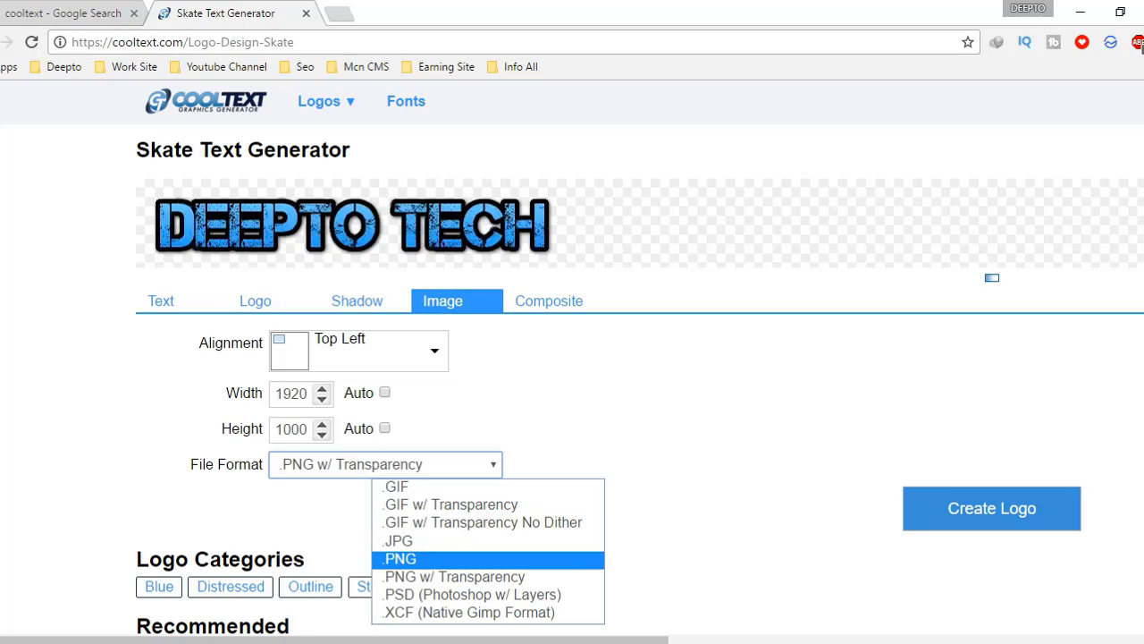
key("Return")
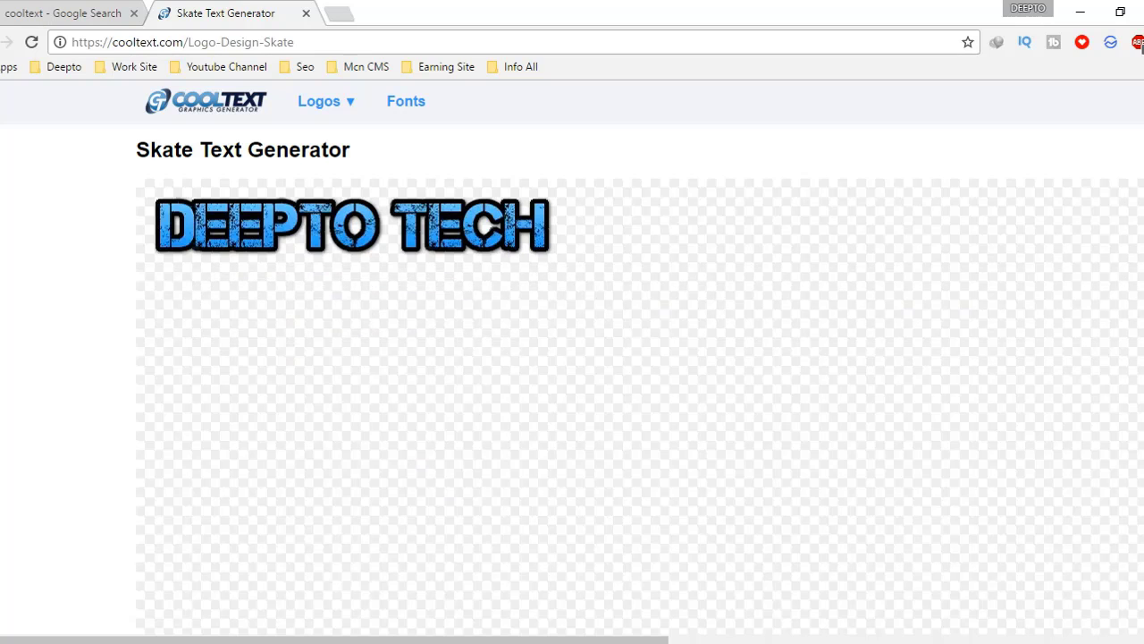
scroll(572, 358, "down", 5)
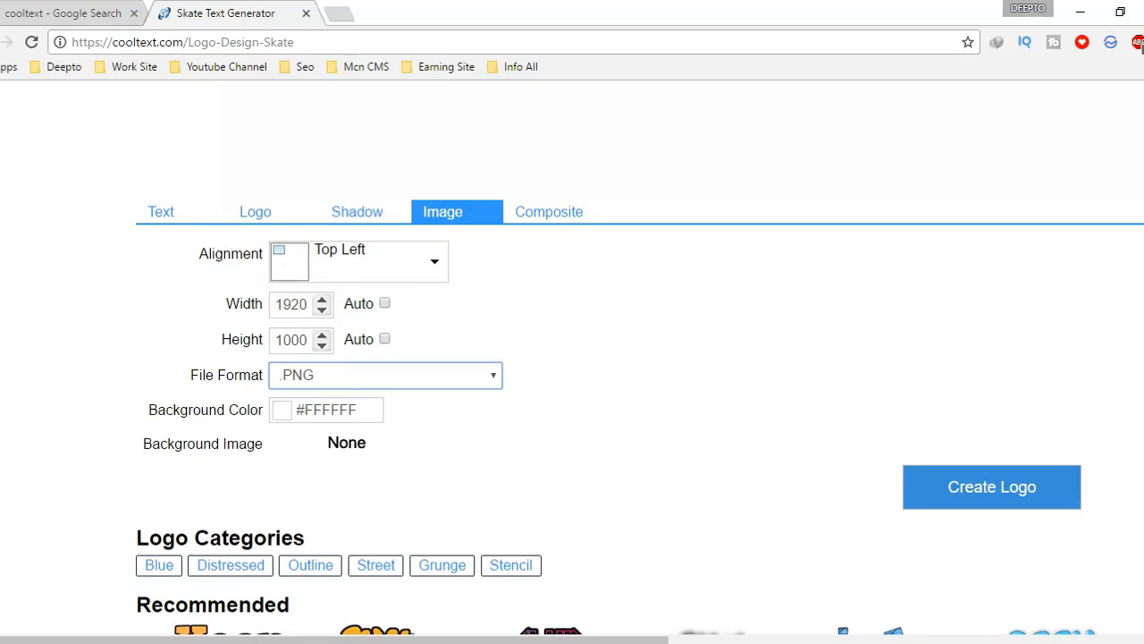
left_click(371, 261)
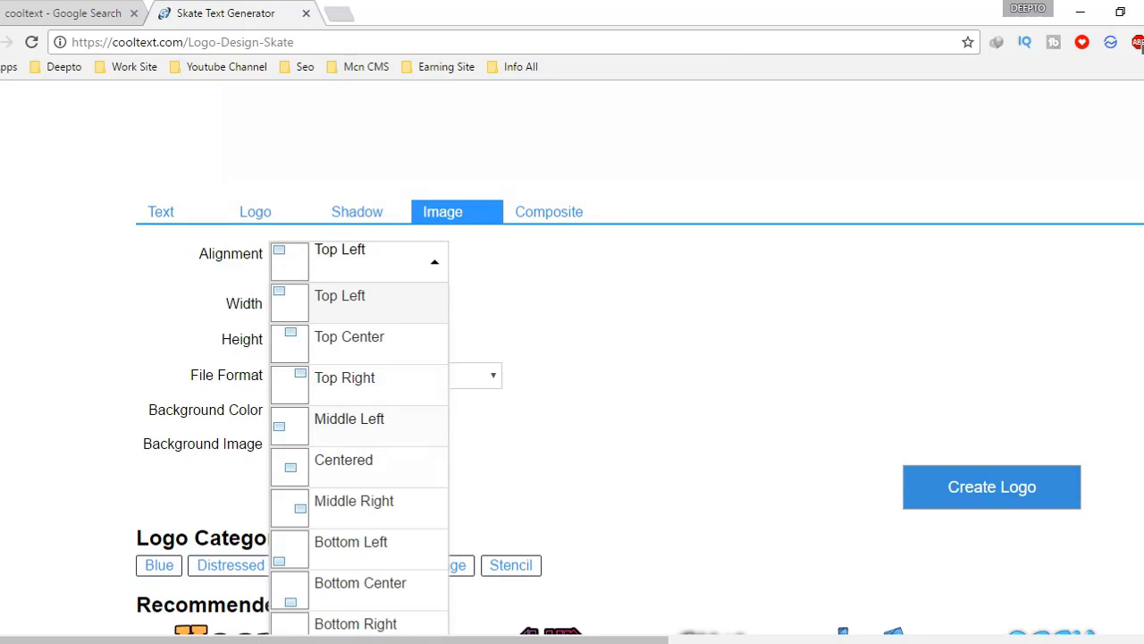
left_click(344, 459)
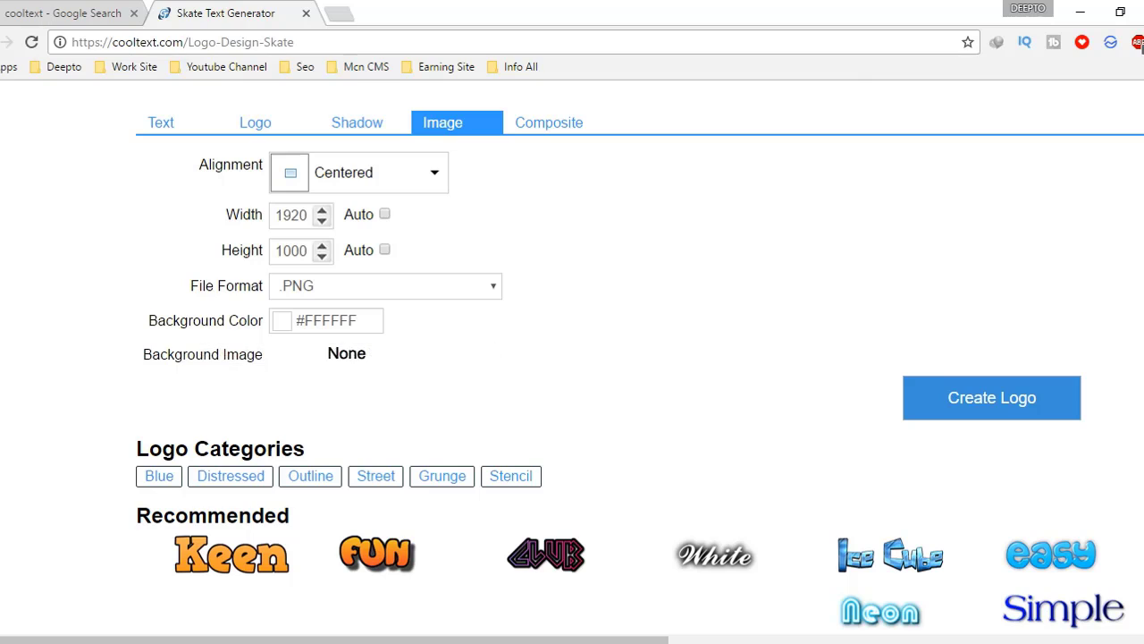
Set the image's background color to #0A0000 and check the logo preview
left_click(284, 324)
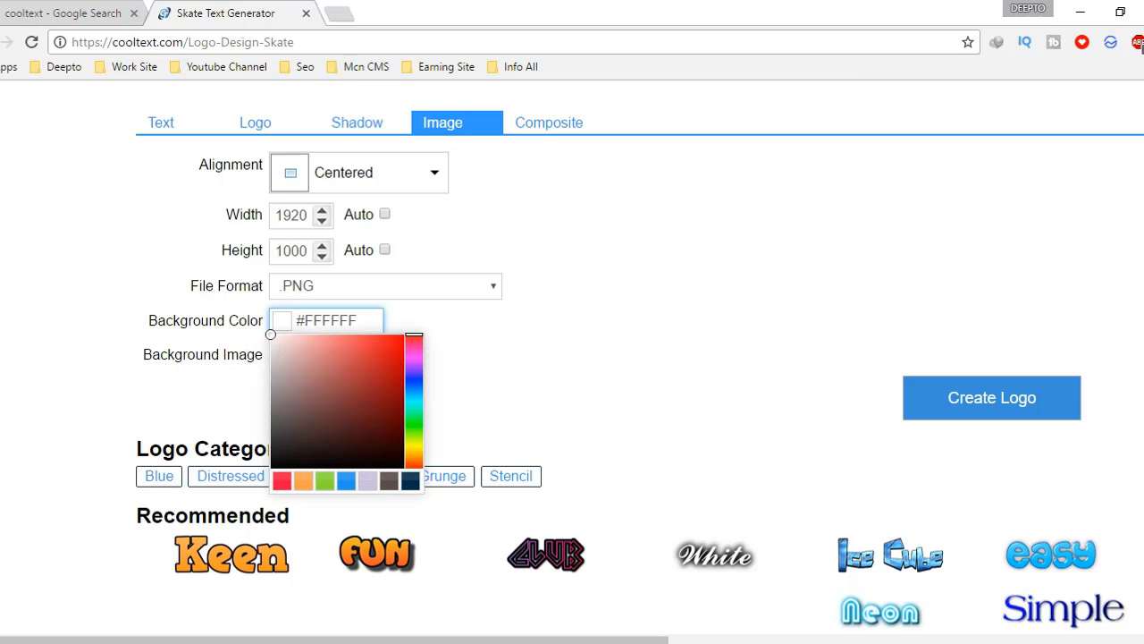
mouse_move(284, 356)
left_mouse_down()
mouse_move(401, 467)
mouse_move(366, 357)
mouse_move(379, 350)
mouse_move(401, 463)
left_mouse_up()
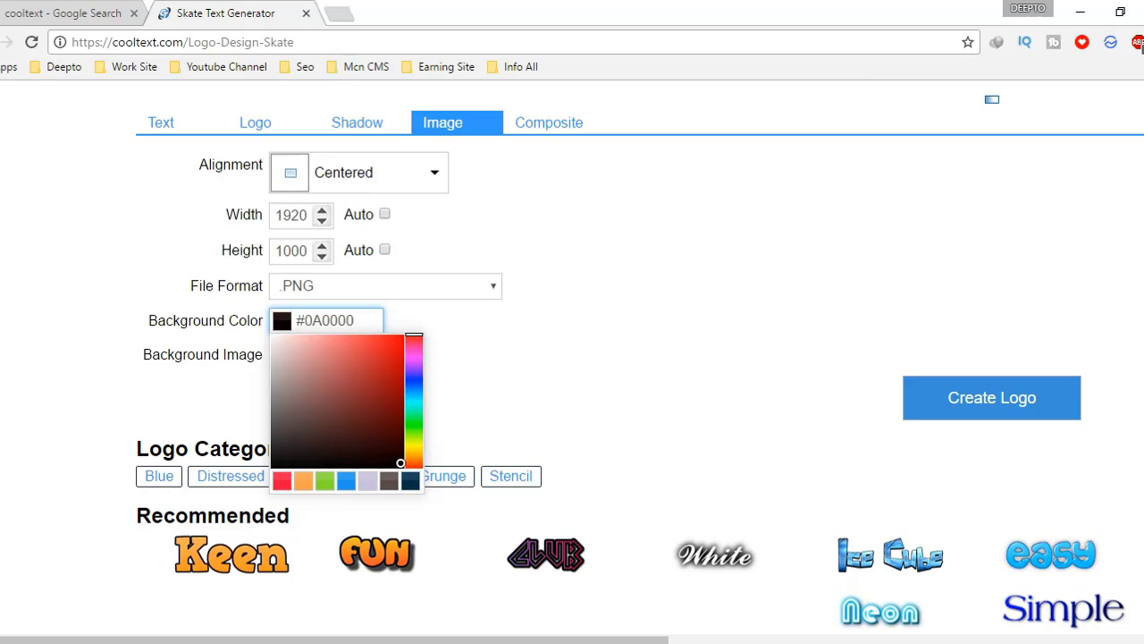
key("Escape")
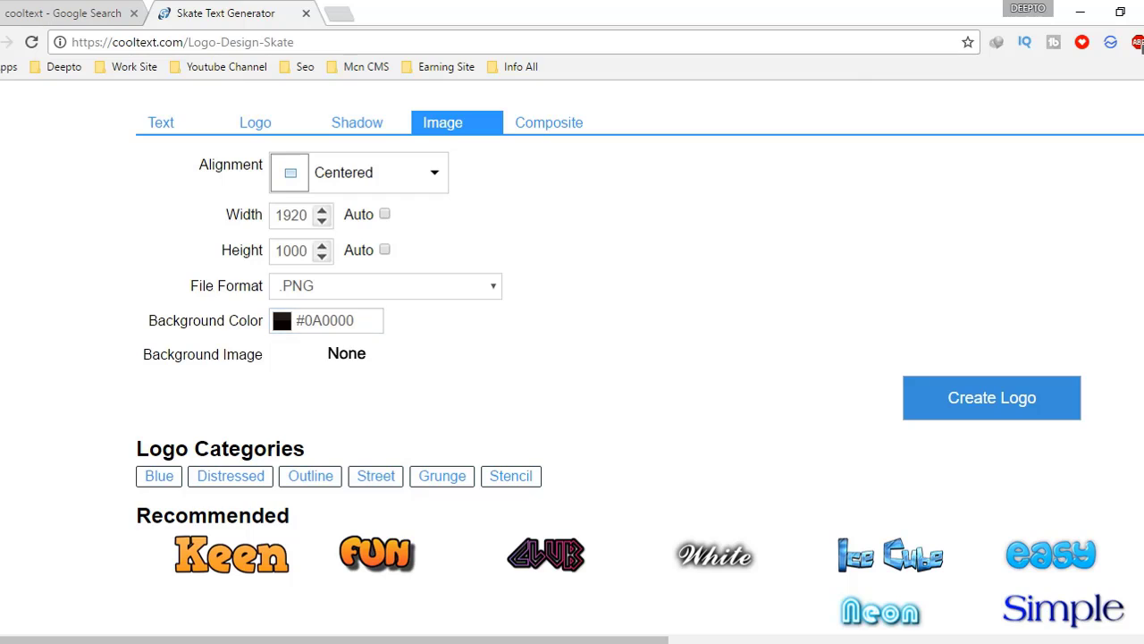
scroll(572, 358, "up", 6)
scroll(572, 357, "down", 3)
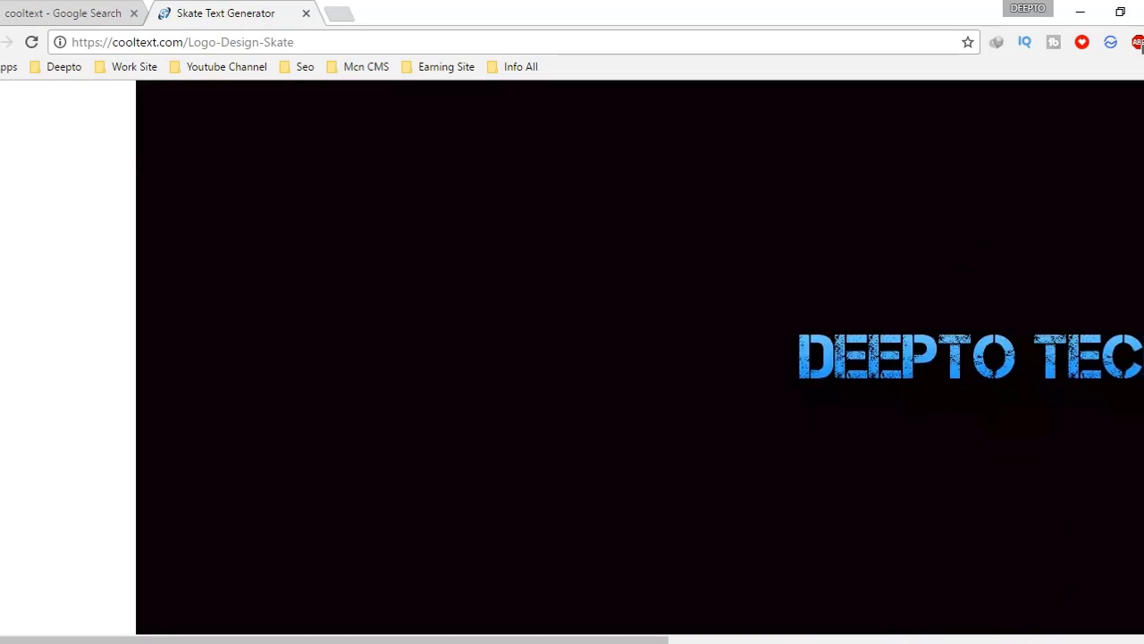
Darken the image's background color to pure black and inspect the whole DEEPTO TECH logo in the preview
scroll(572, 358, "down", 6)
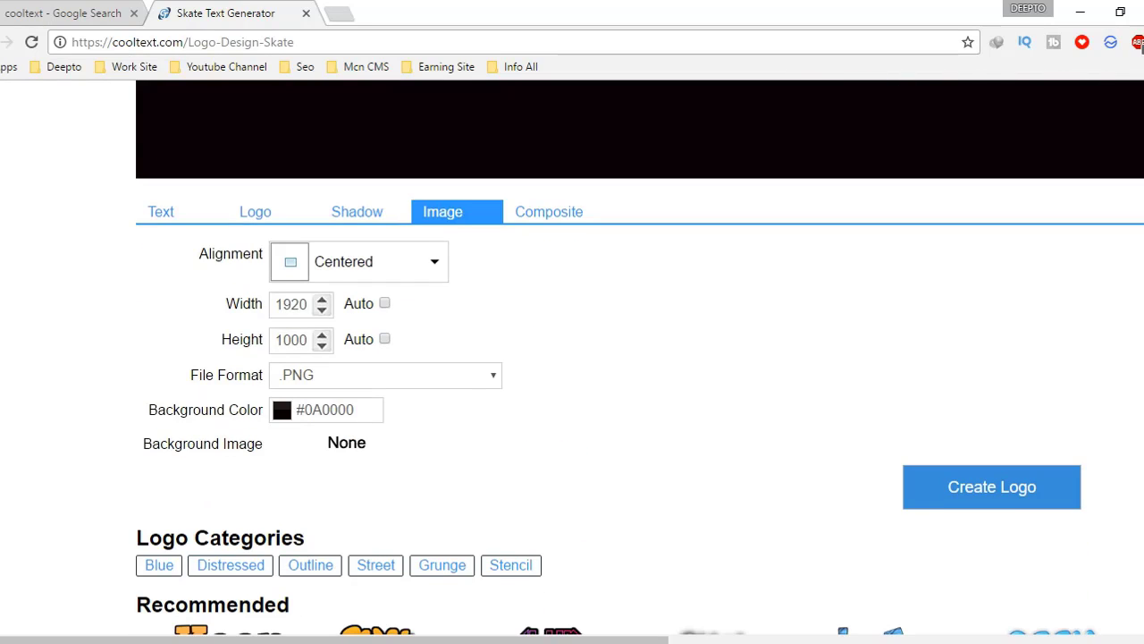
left_click(300, 409)
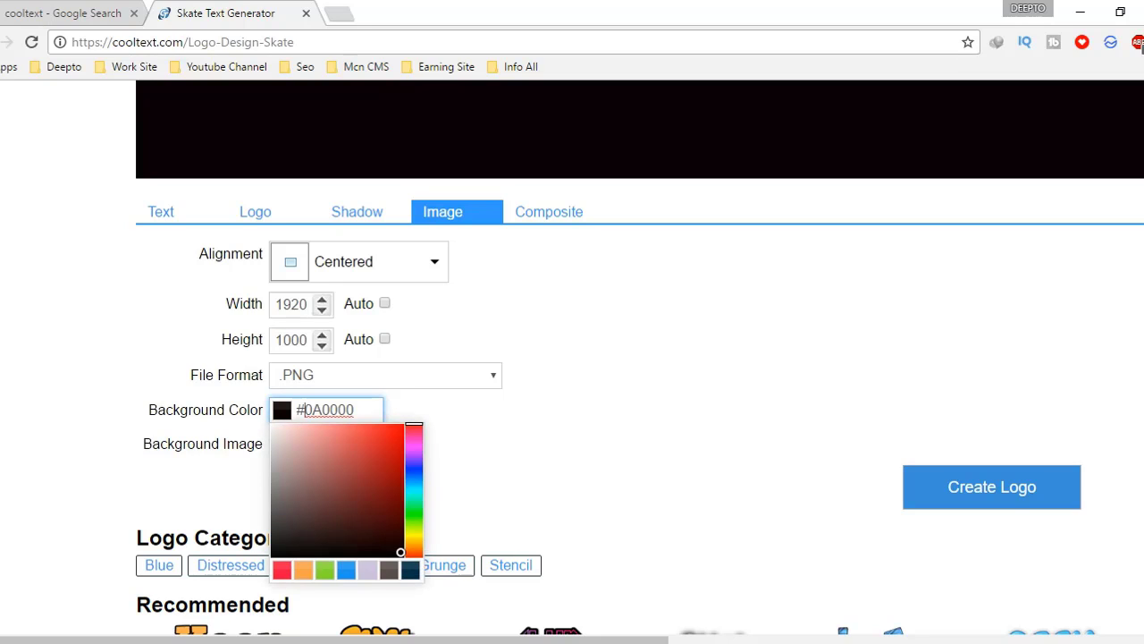
left_click_drag(400, 552, 401, 556)
scroll(572, 358, "up", 5)
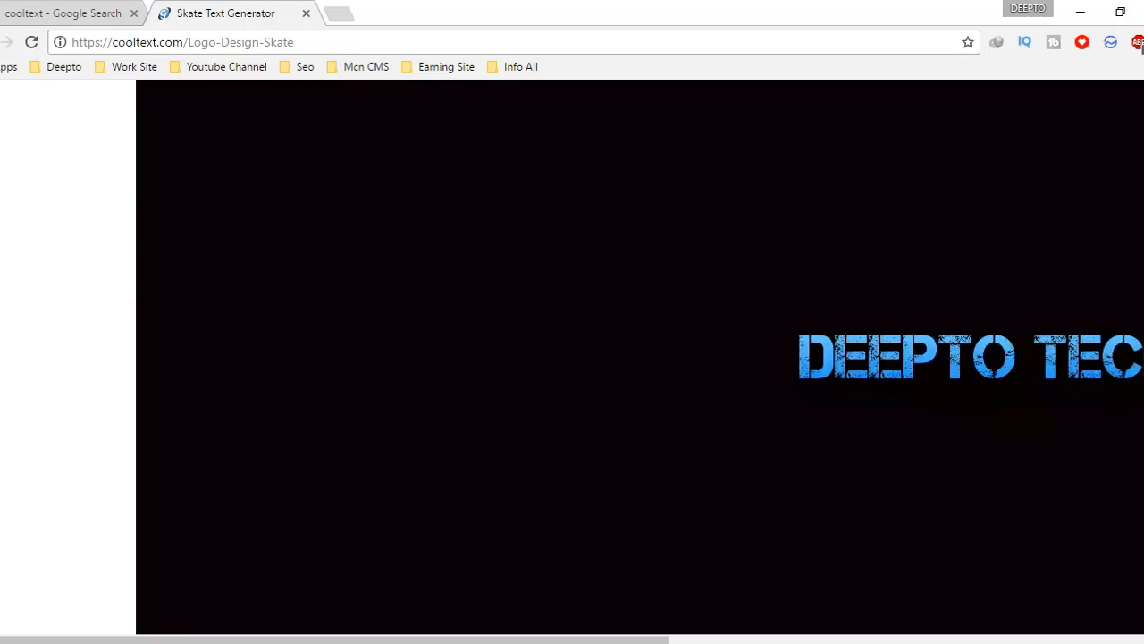
scroll(572, 357, "down", 8)
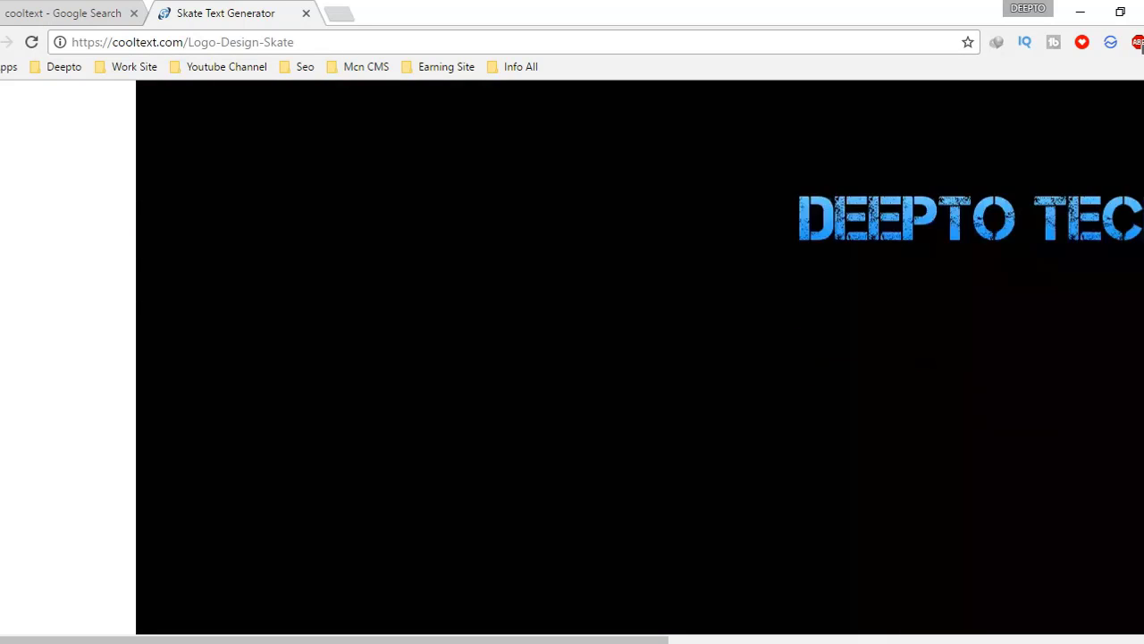
scroll(572, 358, "up", 5)
scroll(572, 358, "up", 4)
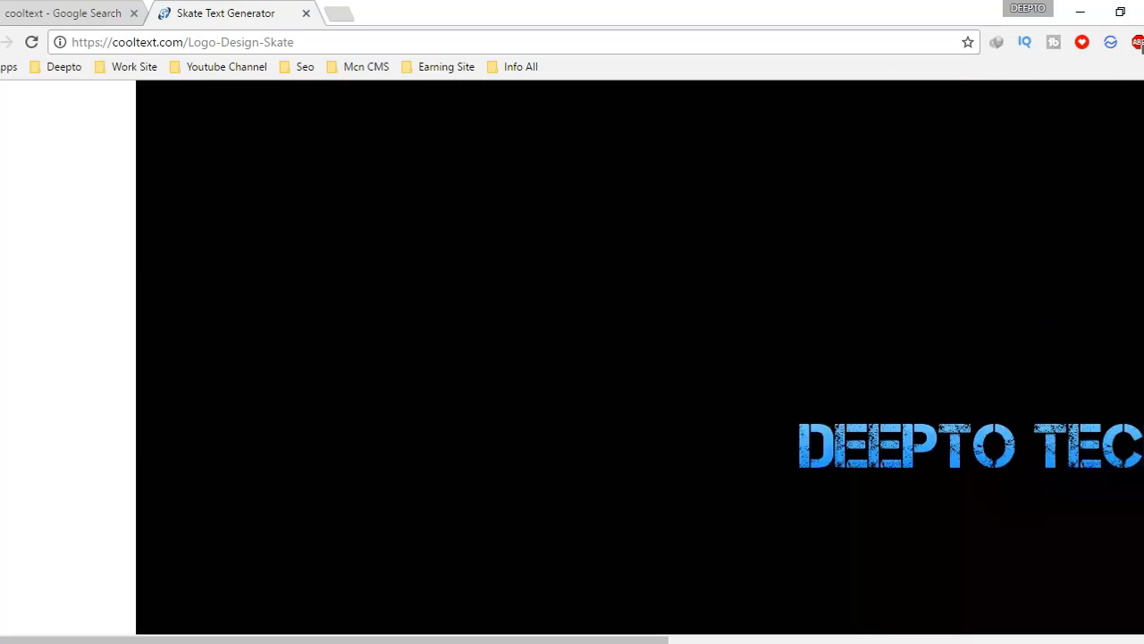
scroll(572, 357, "right", 6)
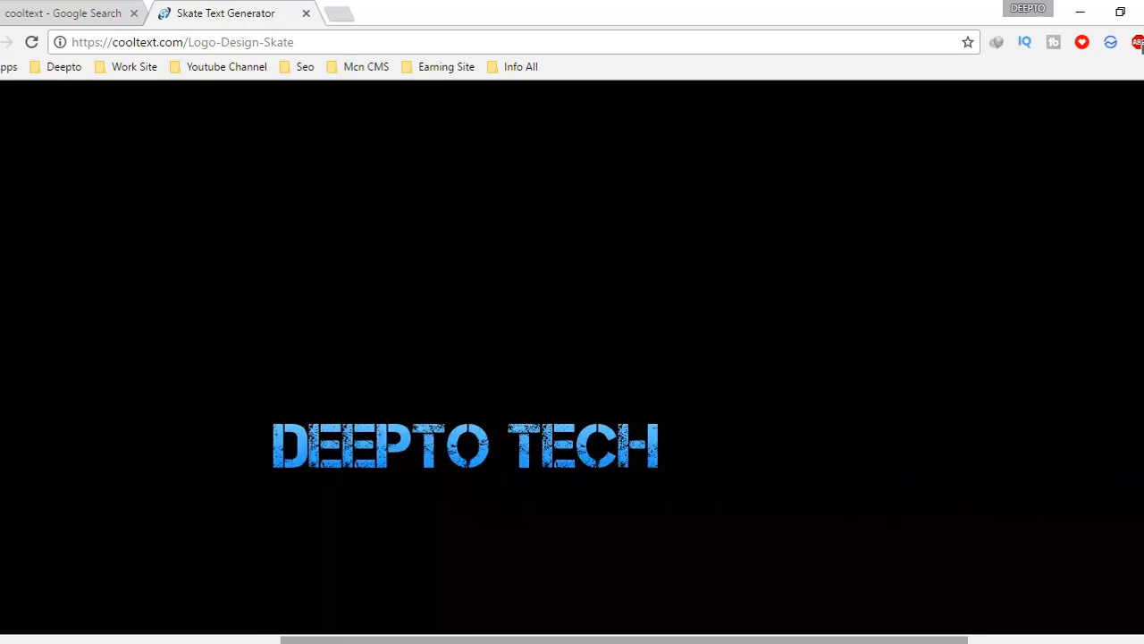
Set the DEEPTO TECH logo's text size to 150 and check the enlarged text in the preview
scroll(572, 357, "left", 5)
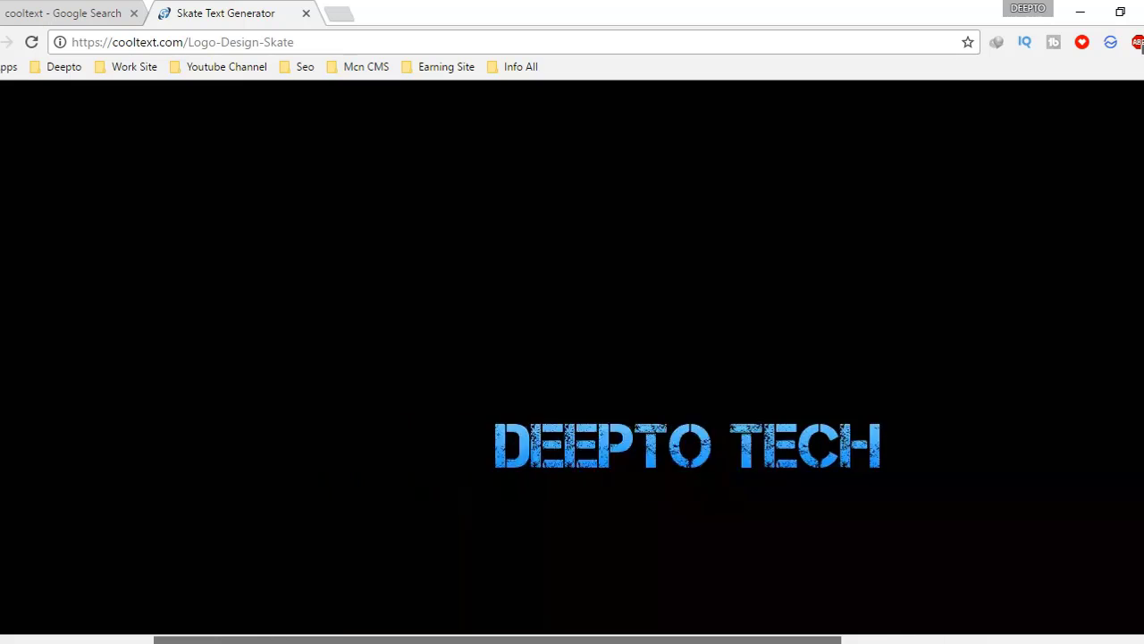
scroll(158, 211, "down", 5)
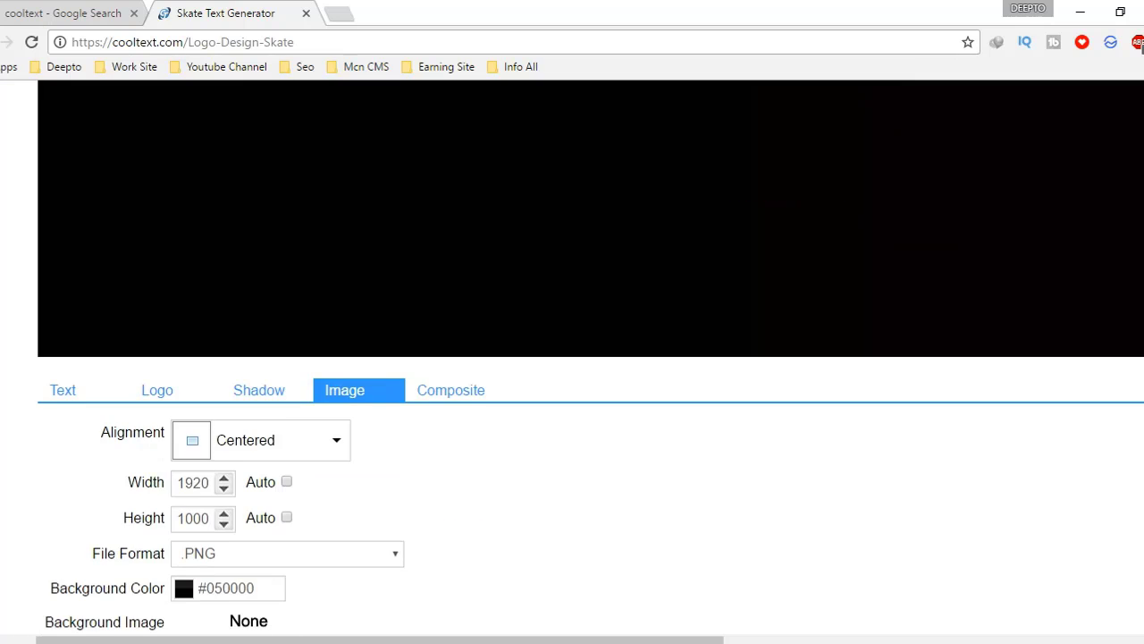
left_click(157, 211)
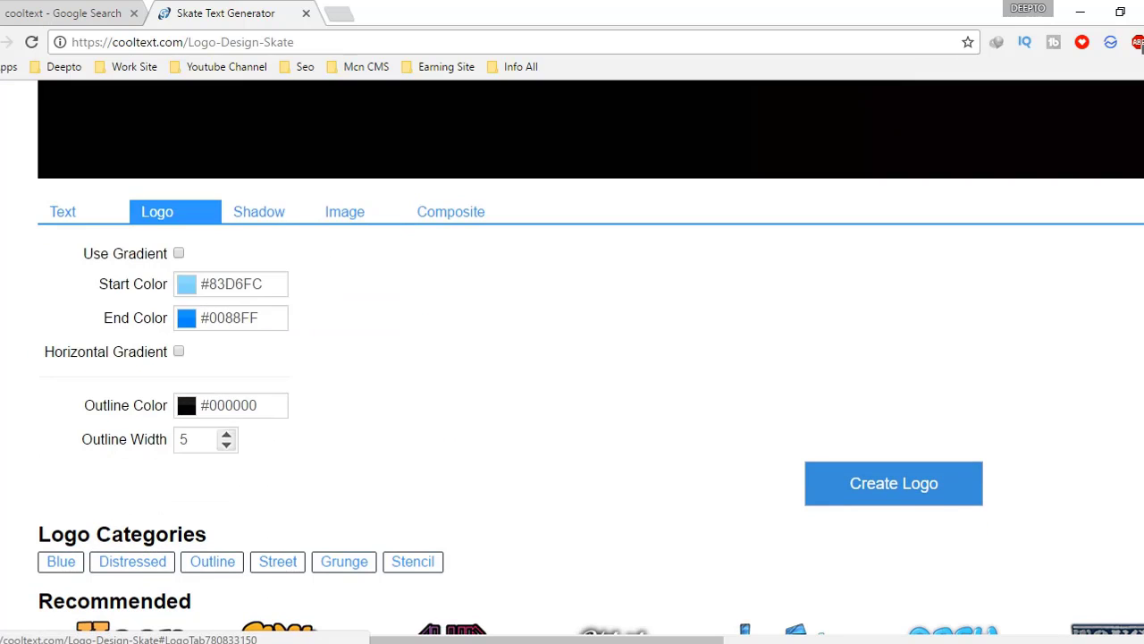
left_click(63, 211)
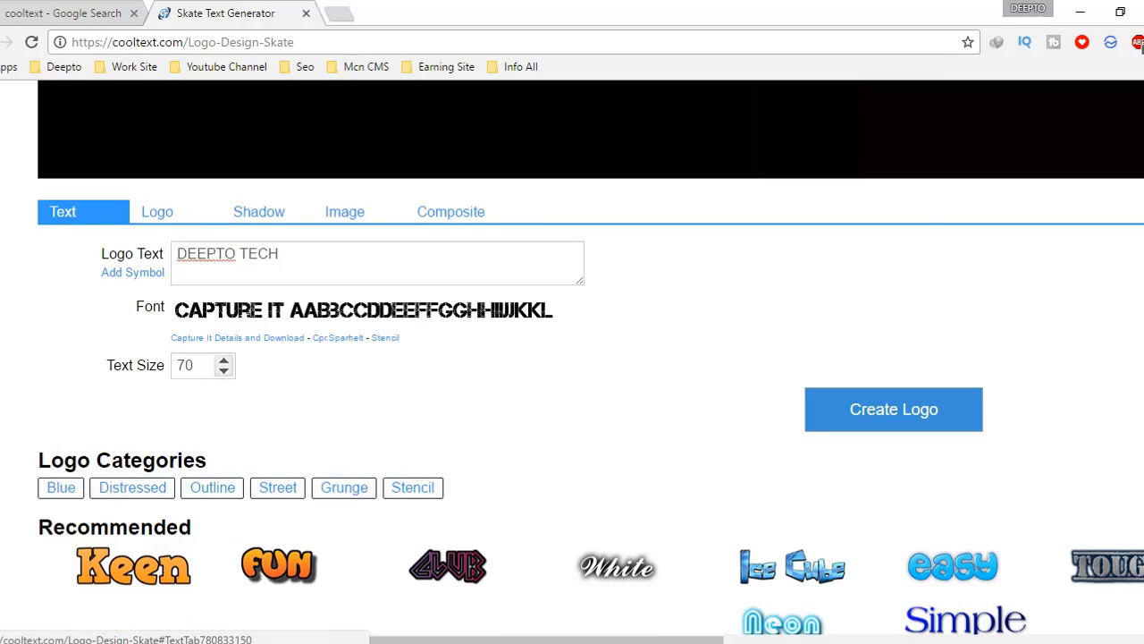
double_click(184, 364)
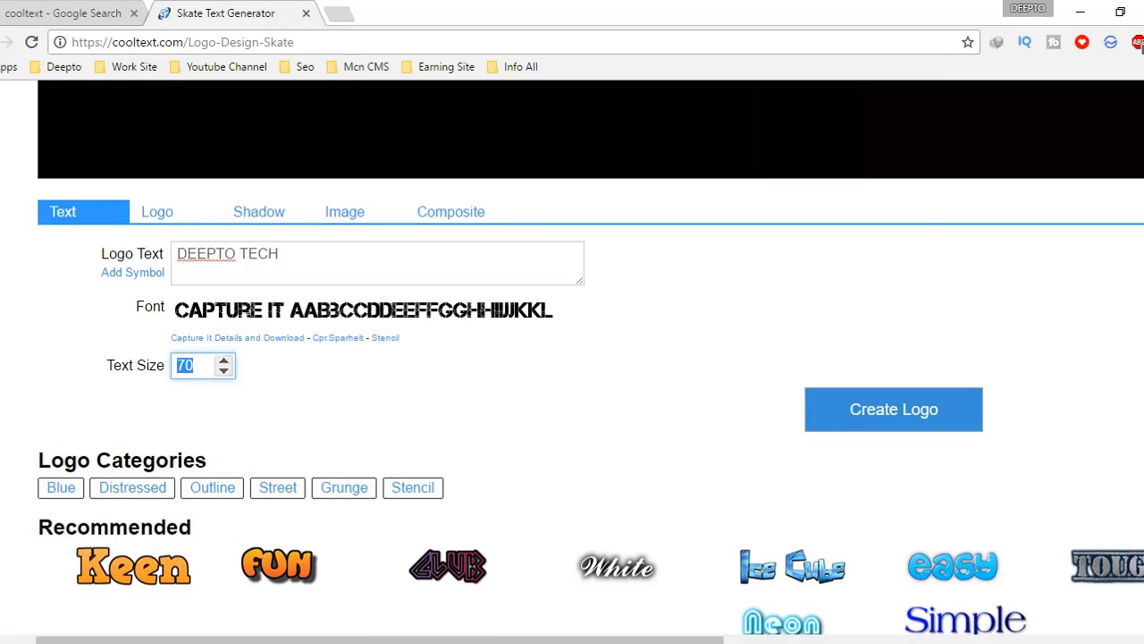
type("150")
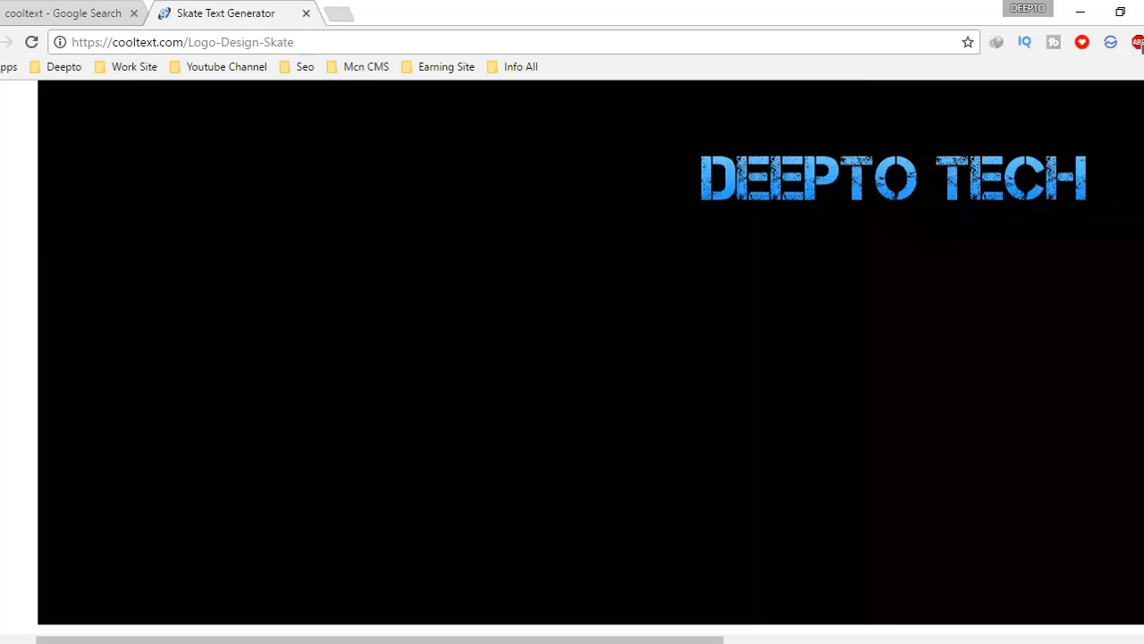
scroll(591, 403, "down", 5)
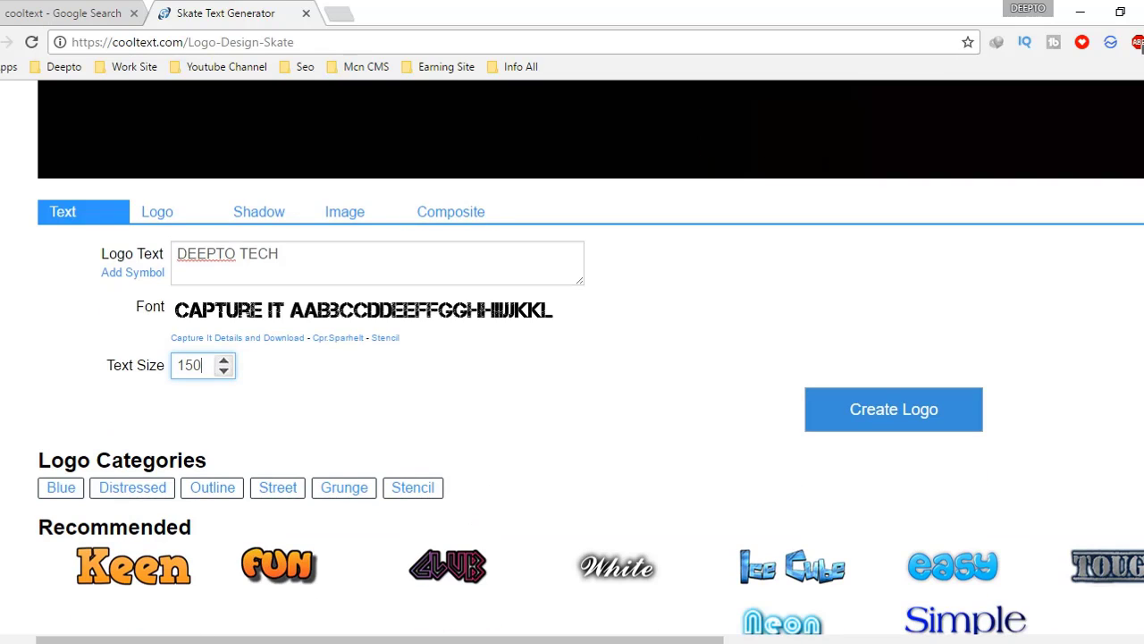
Examine the logo styles offered for a new composite layer and review the image, logo and text settings
left_click(451, 211)
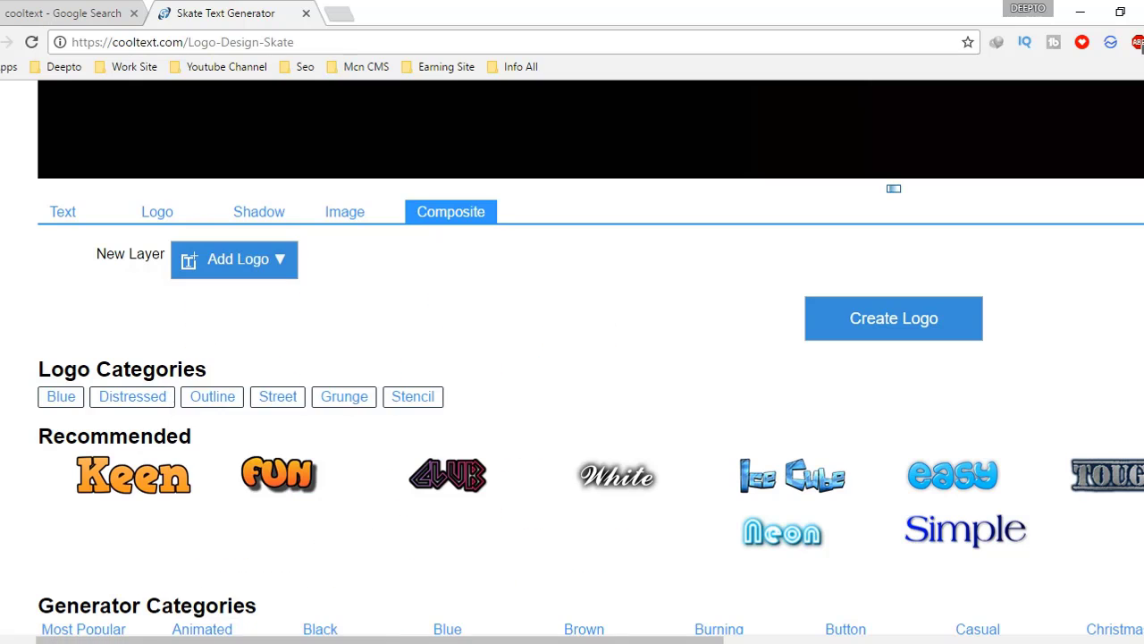
left_click(238, 258)
left_click(349, 298)
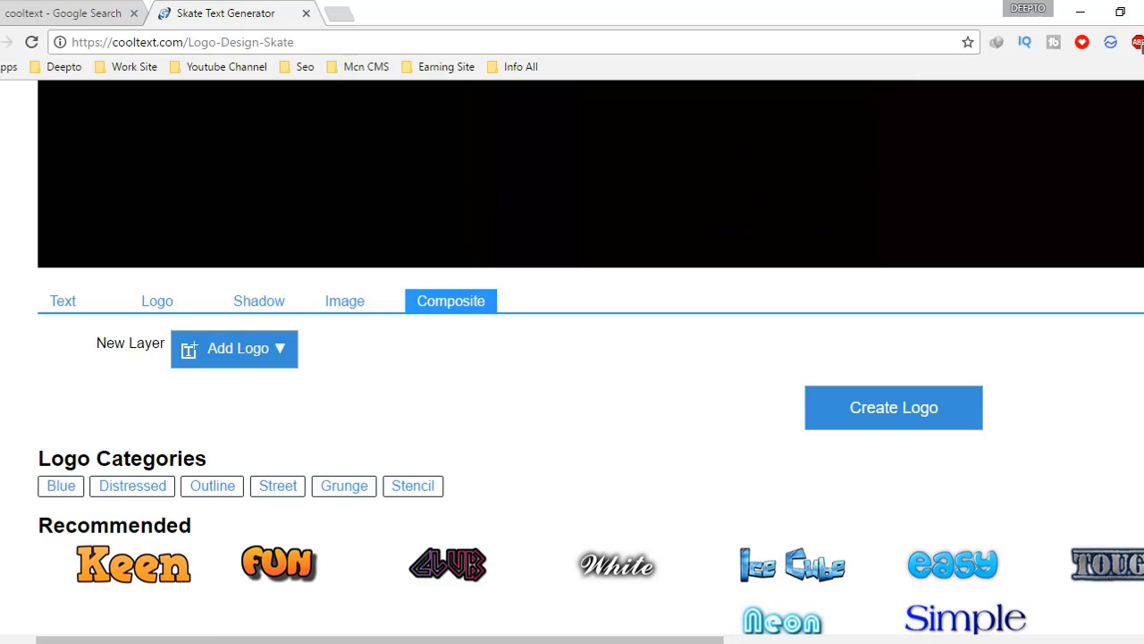
left_click(237, 348)
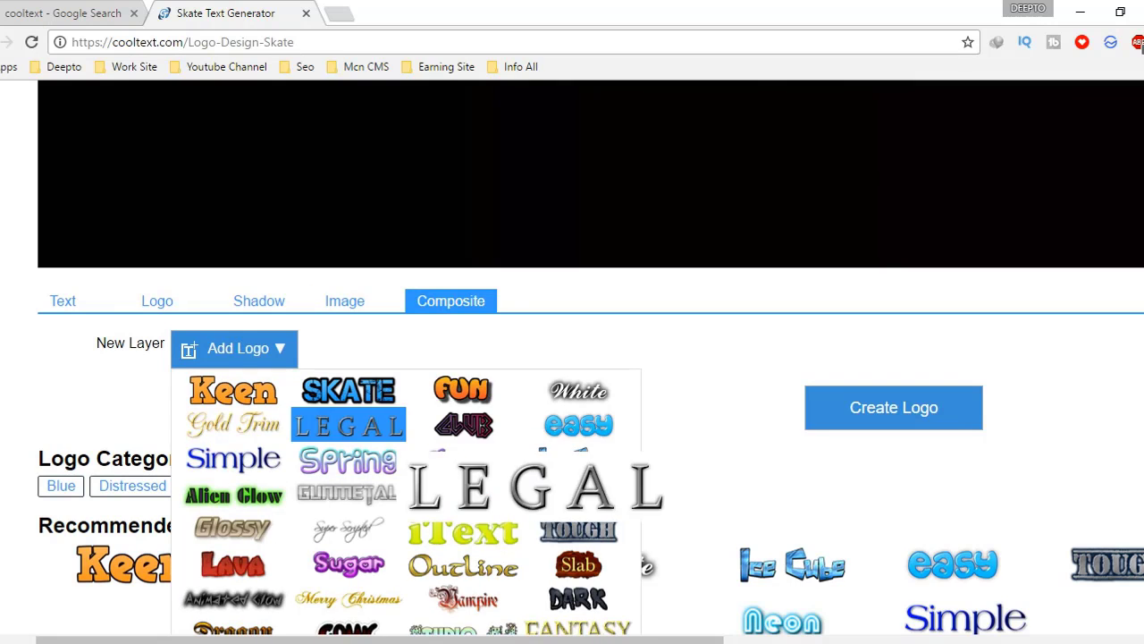
left_click(585, 487)
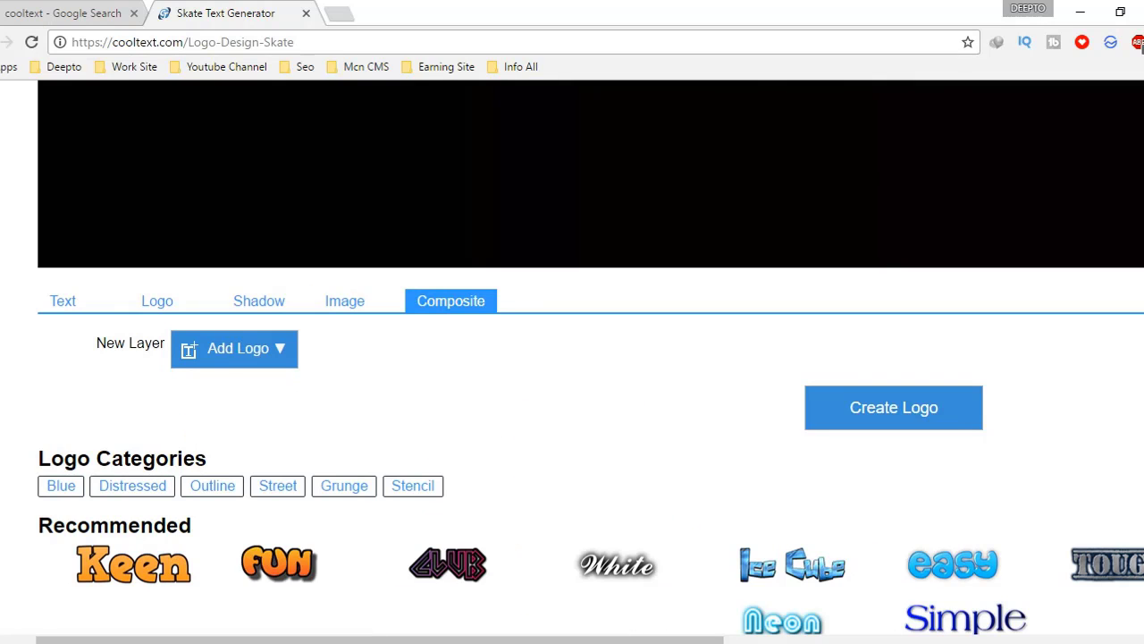
left_click(344, 300)
left_click(157, 300)
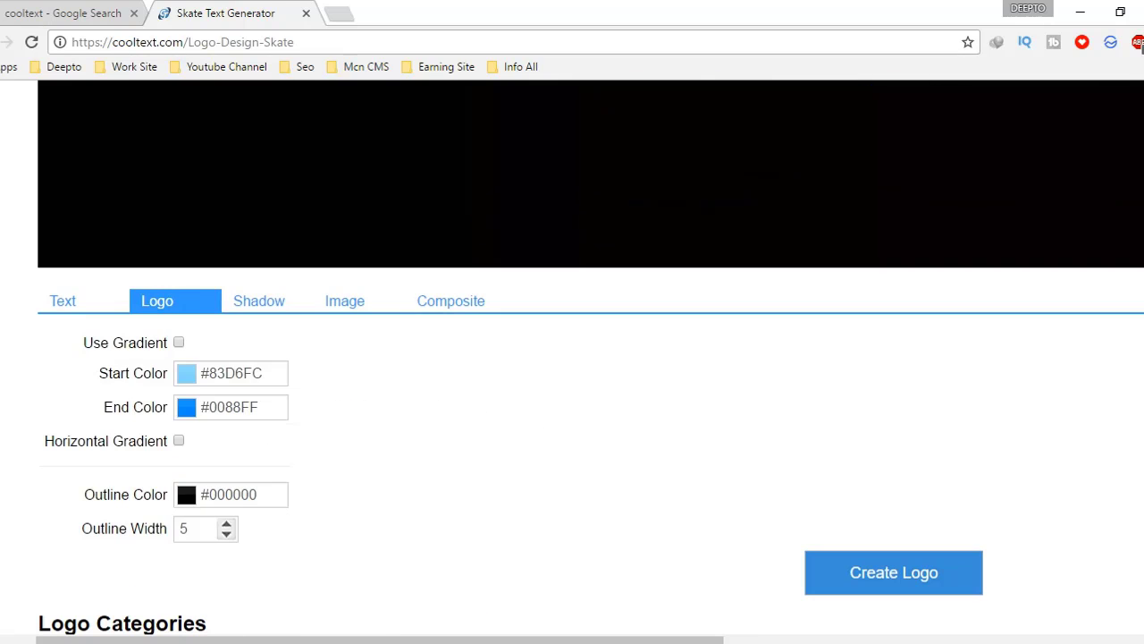
left_click(71, 300)
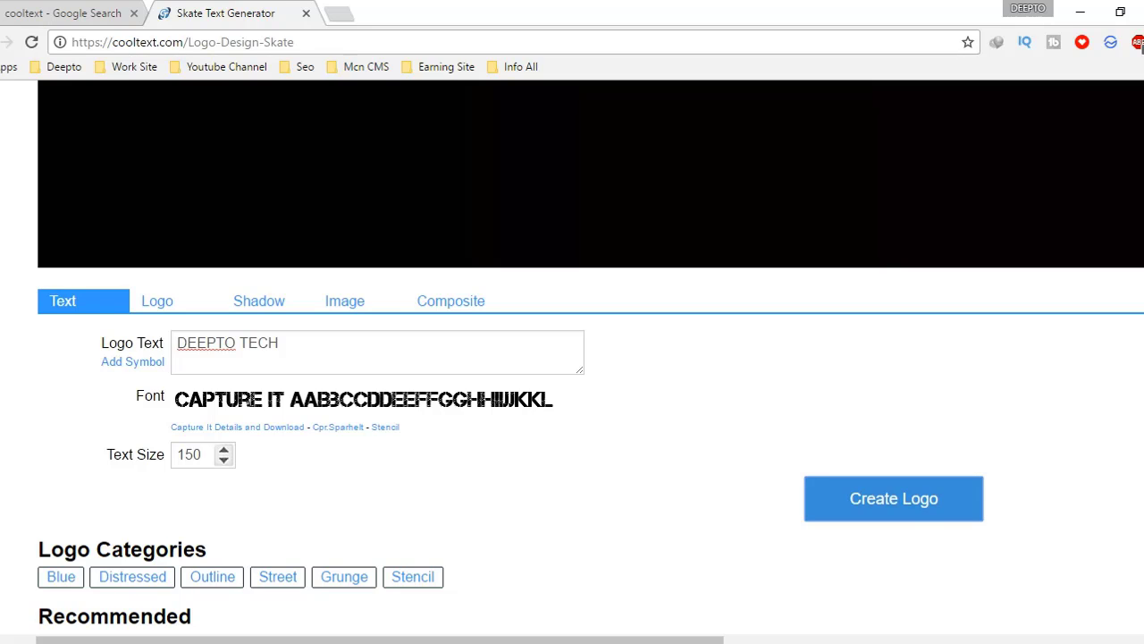
Generate the finished DEEPTO TECH logo and download it as a PNG file
left_click(894, 497)
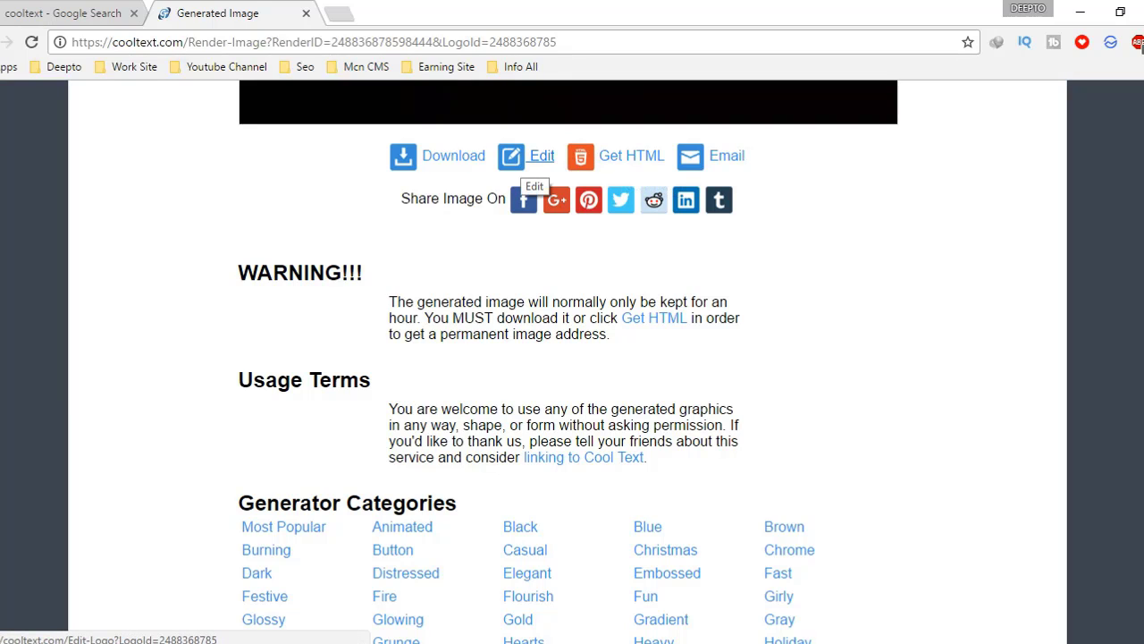
left_click(451, 159)
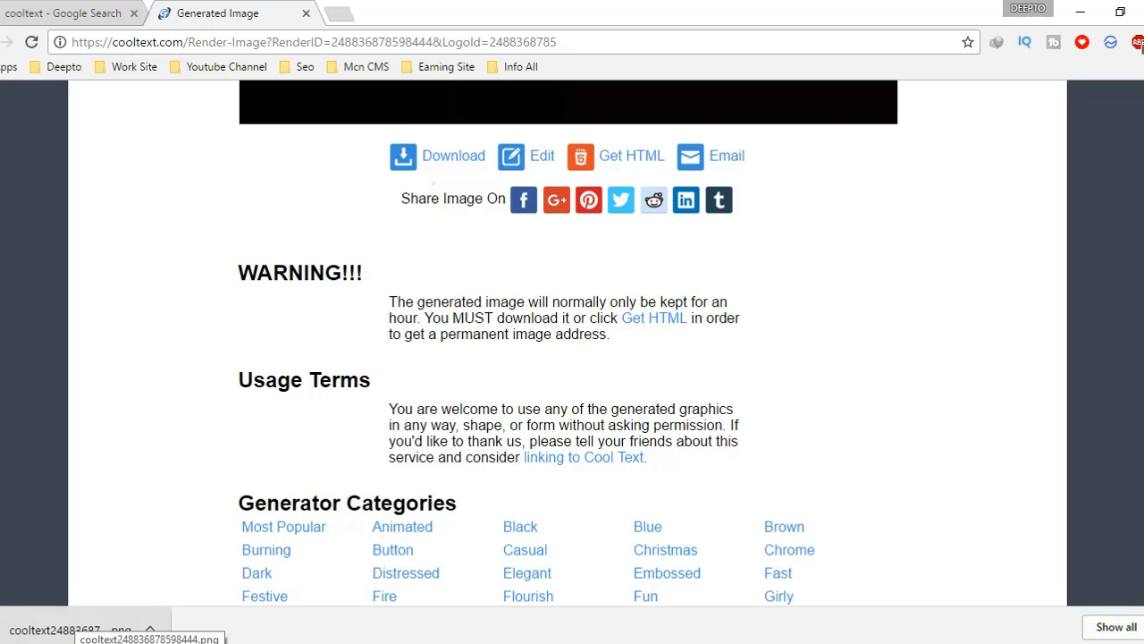
View the downloaded PNG and its file info in Photos, close it and look over the generated logo in the browser
left_click(71, 628)
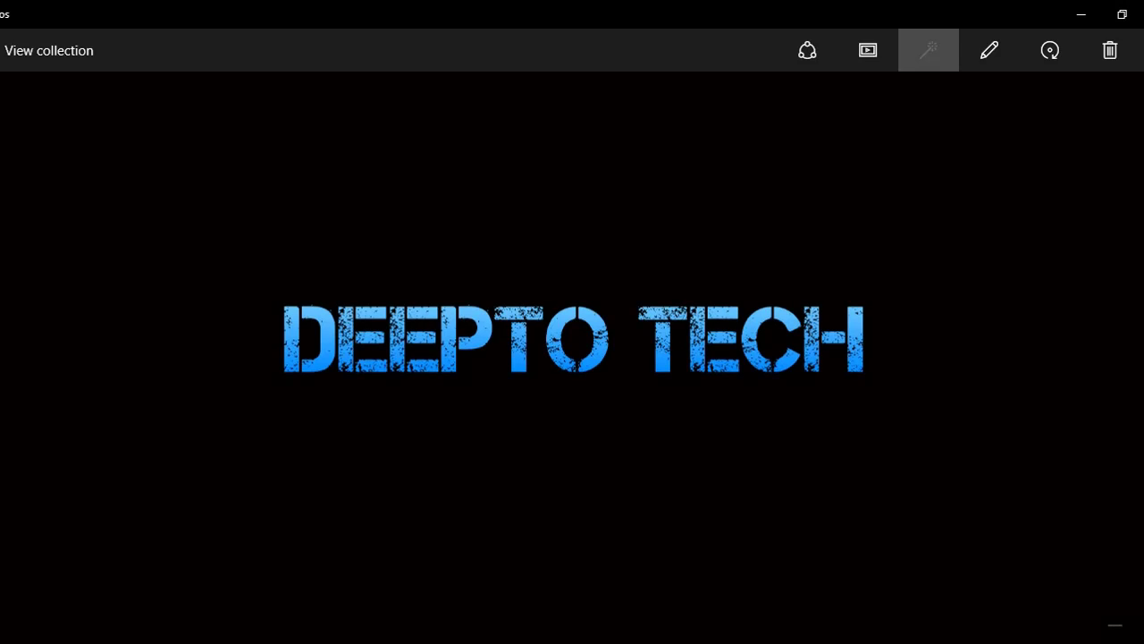
left_click(1142, 50)
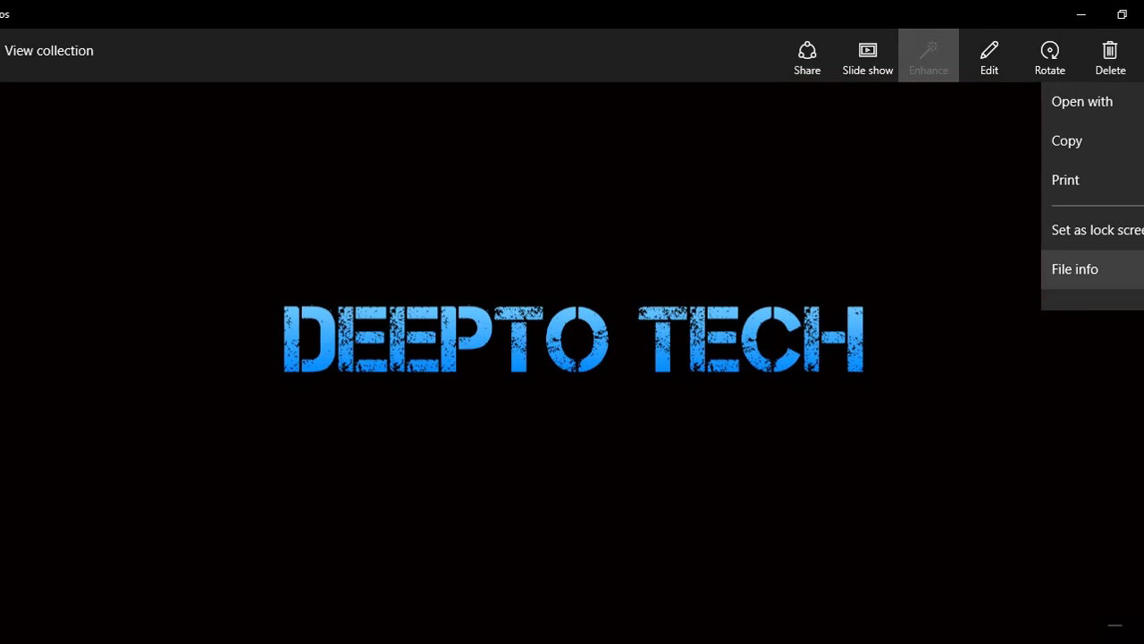
left_click(1075, 269)
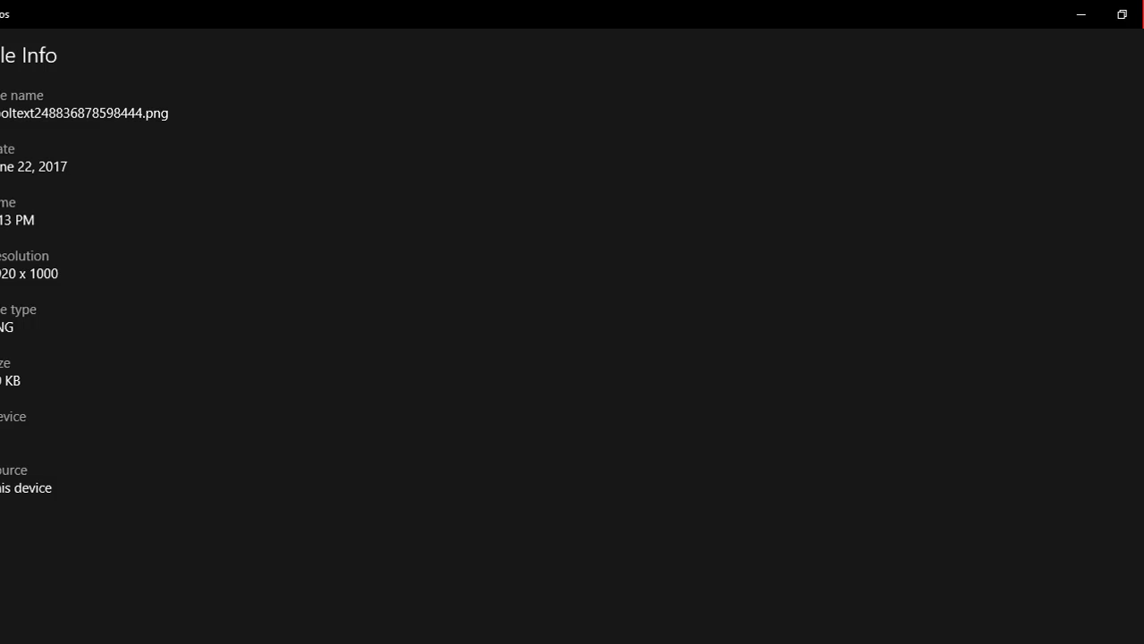
left_click(1143, 14)
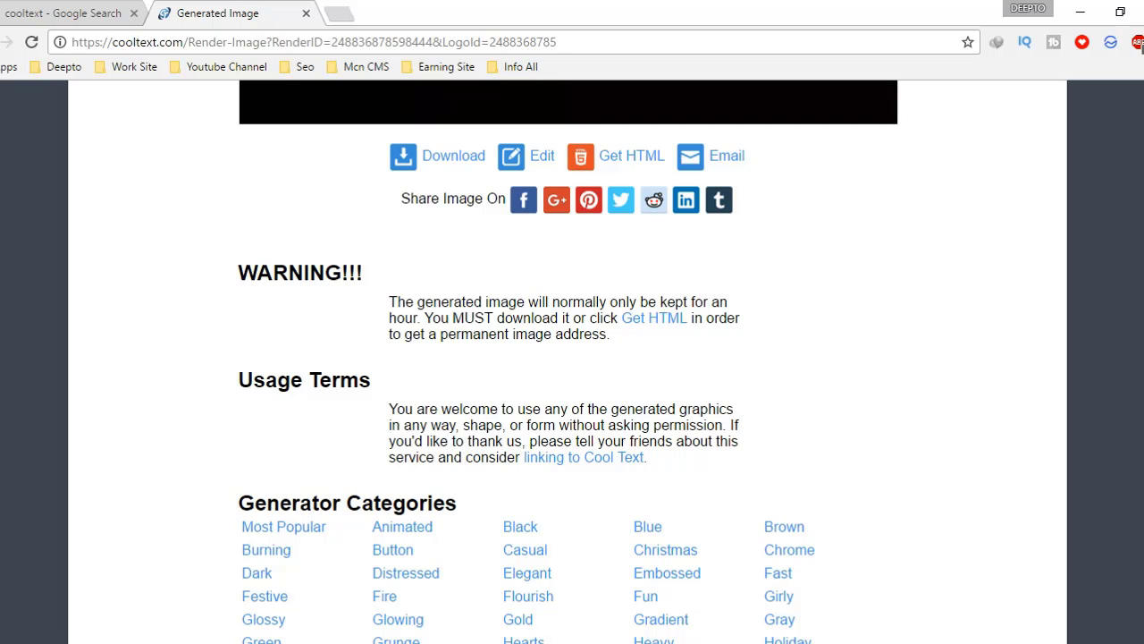
scroll(572, 403, "up", 4)
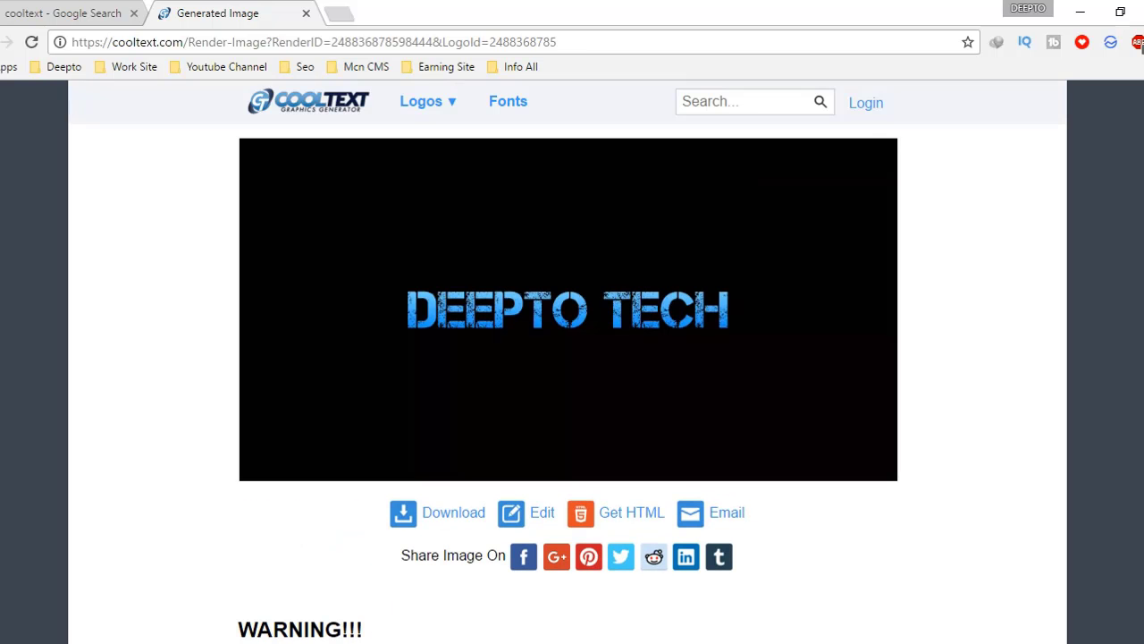